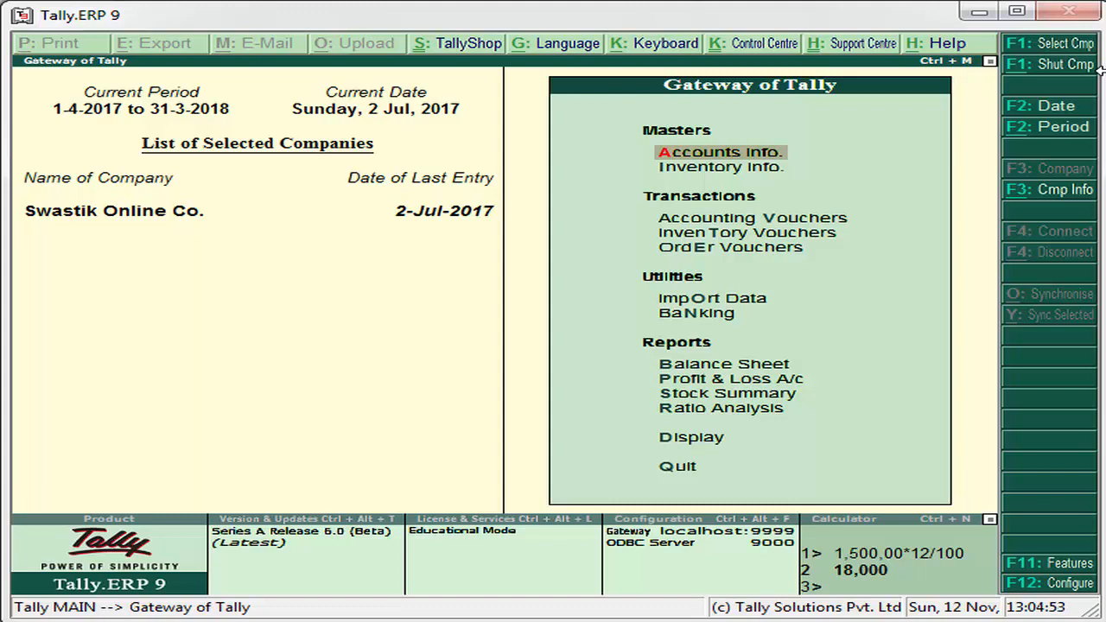
Open the creation form for a single ledger in the accounts masters.
key("Return")
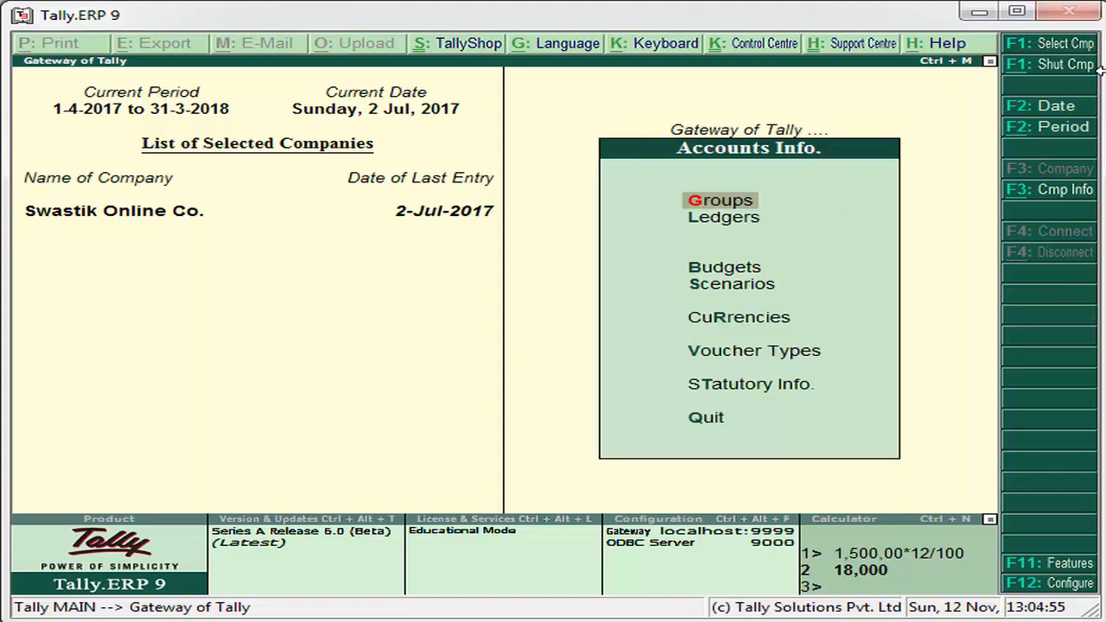
key("Down")
key("Return")
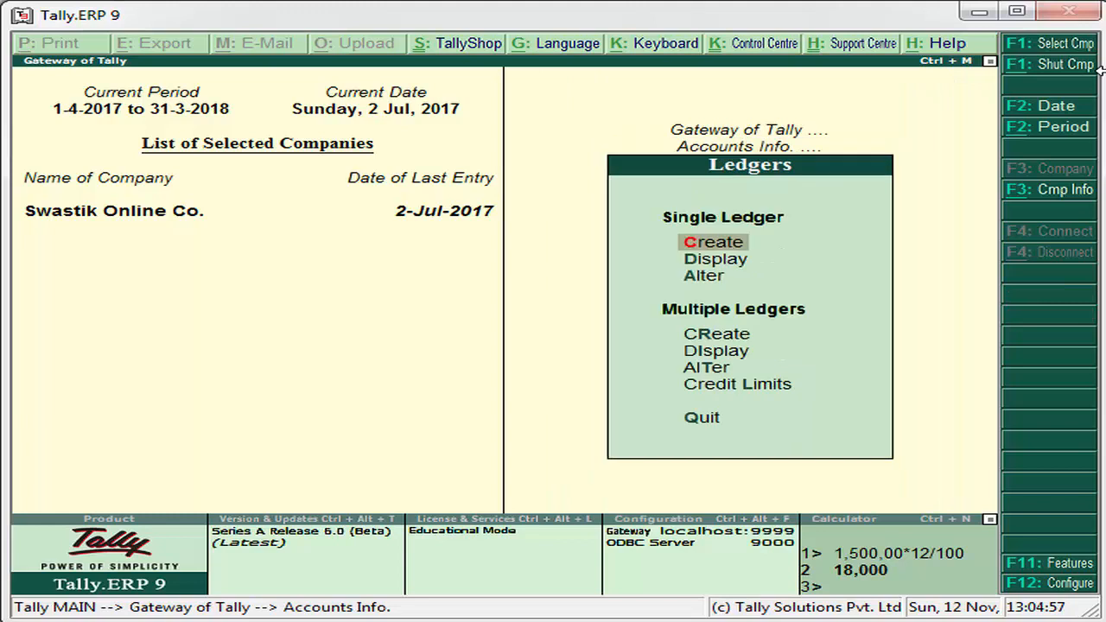
key("Return")
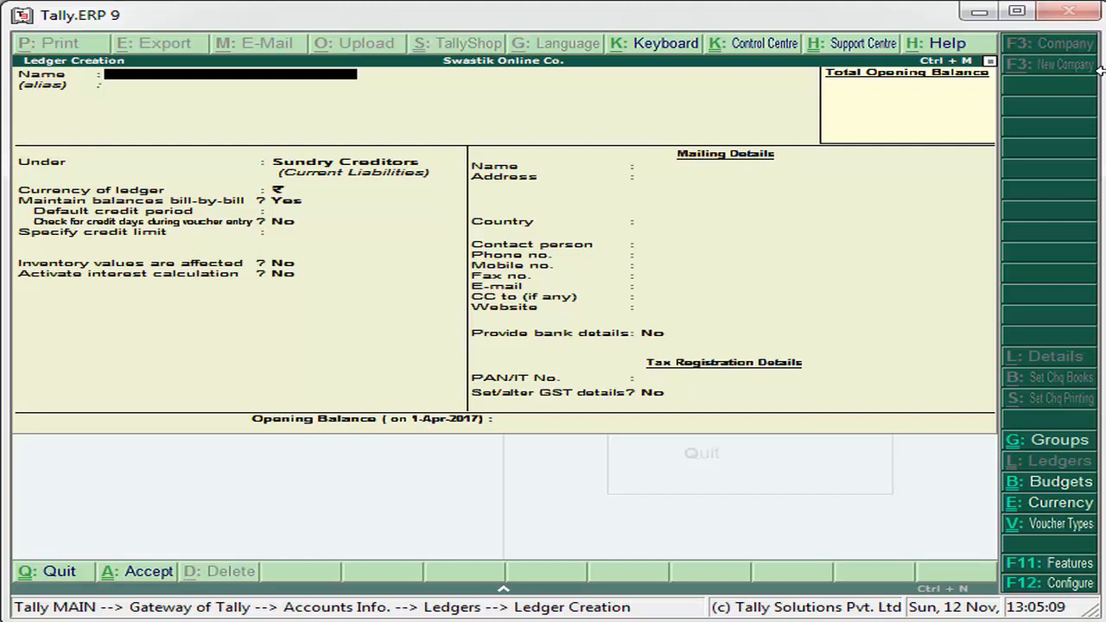
Name the new ledger "Purchaase From Composition Dealer Account" and leave its alias blank.
type("Local")
key("BackSpace")
key("BackSpace")
key("BackSpace")
key("BackSpace")
key("BackSpace")
type("Purchae")
key("BackSpace")
type("ses Fr")
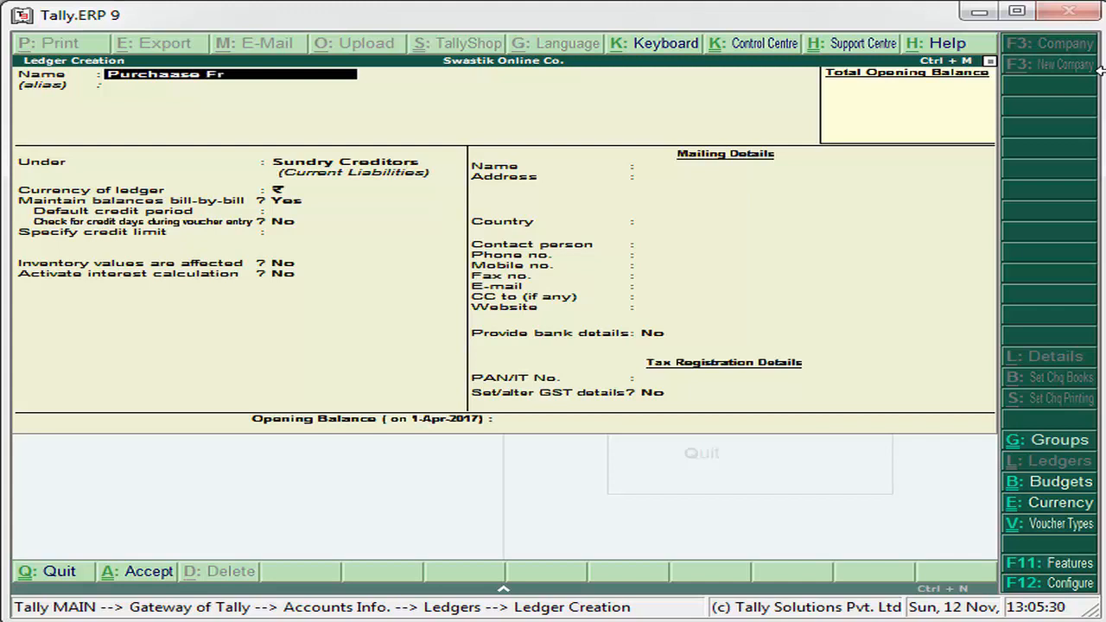
type("om Composition Dealer")
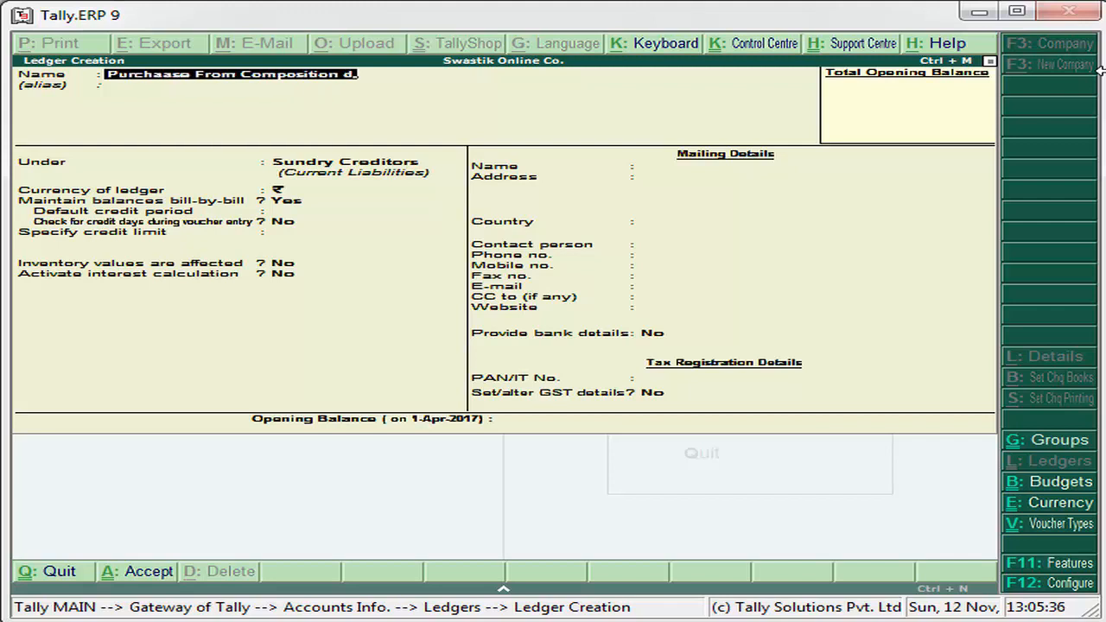
type(" Account")
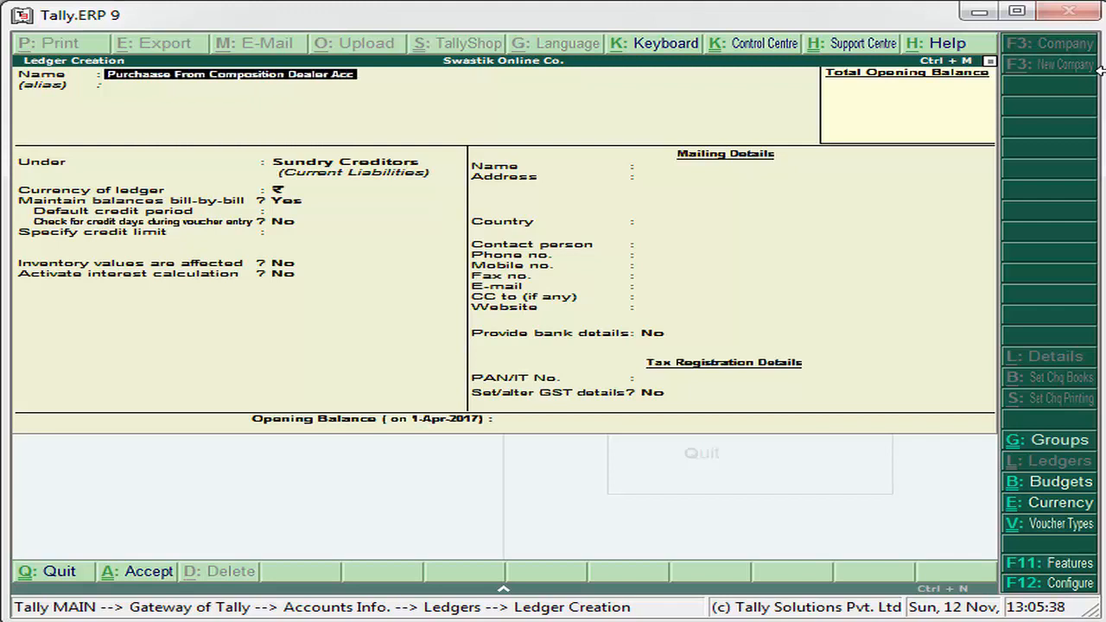
key("Return")
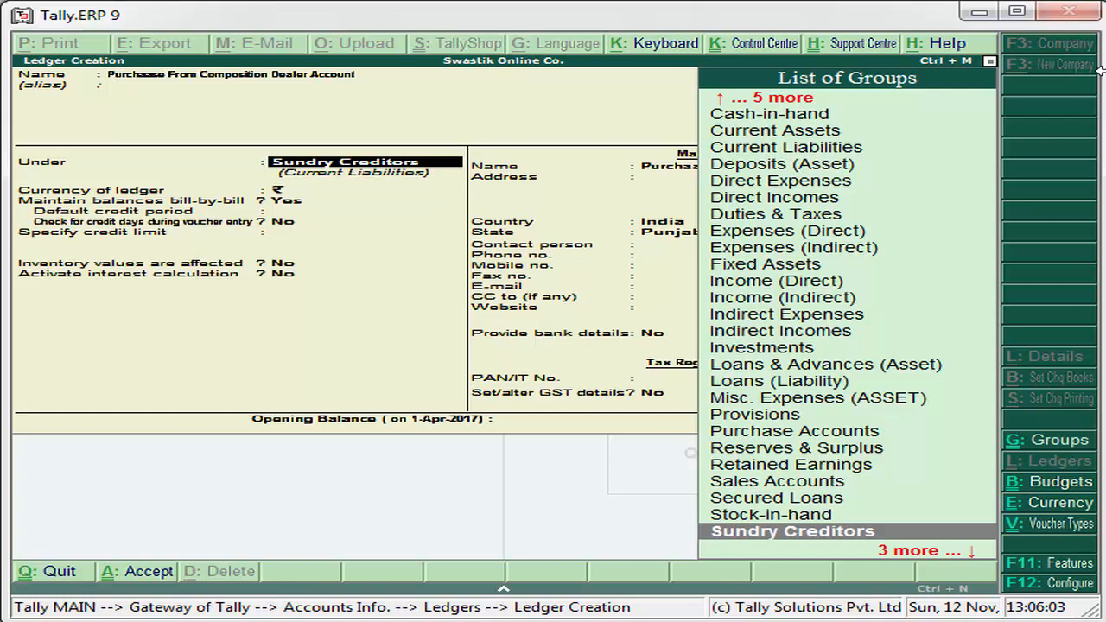
Place the ledger under Purchase Accounts, keep GST applicable and choose to set its GST details.
type("Pu")
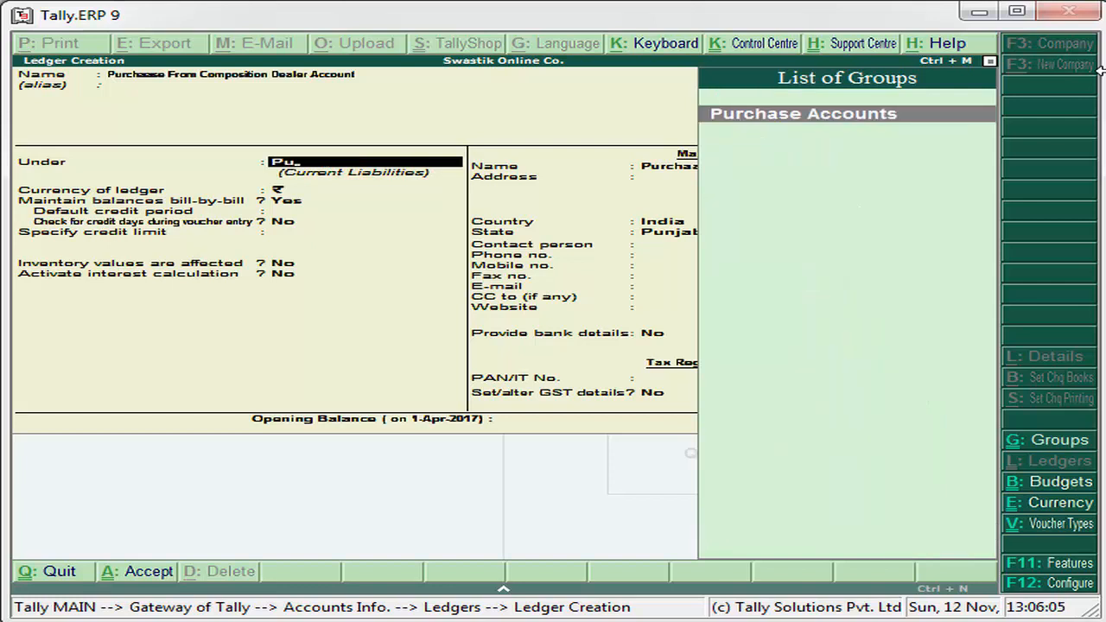
key("Return")
key("Return")
key("Return")
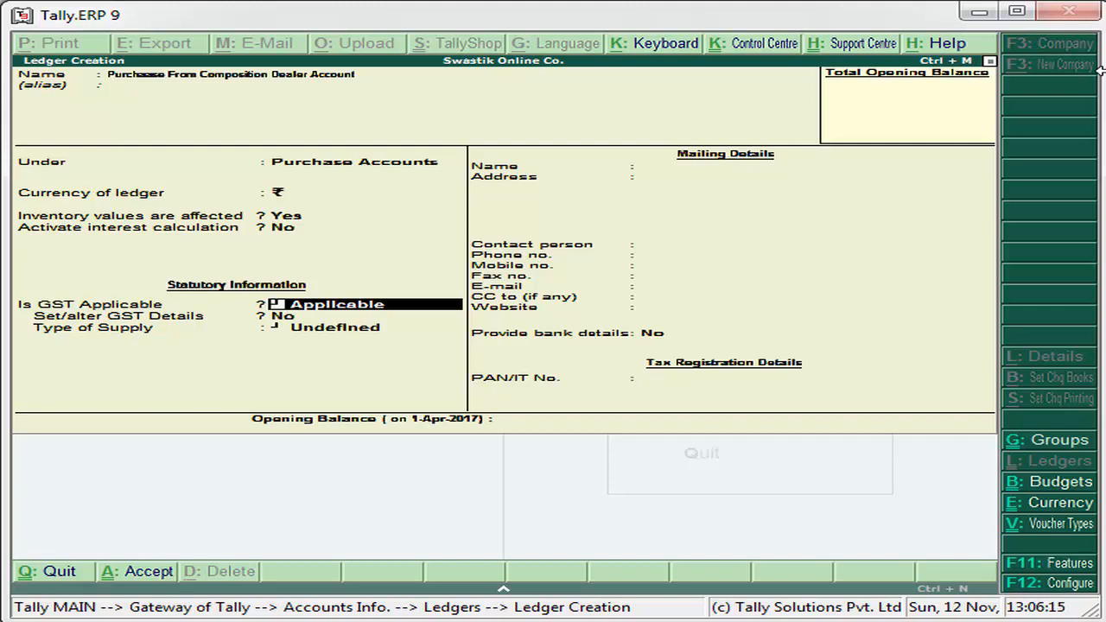
key("Return")
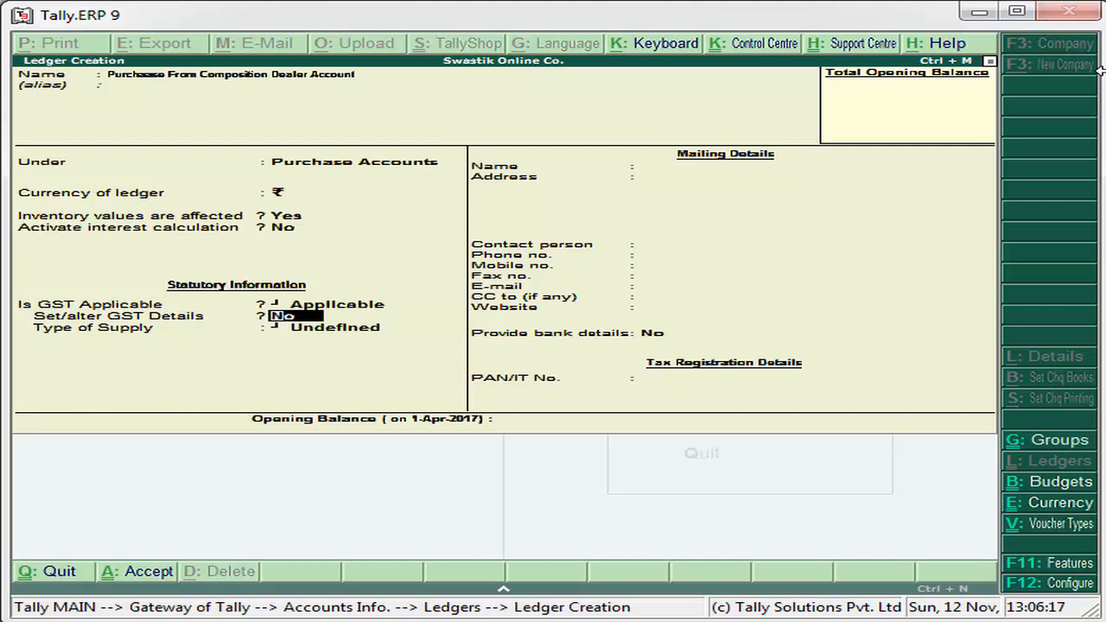
key("y")
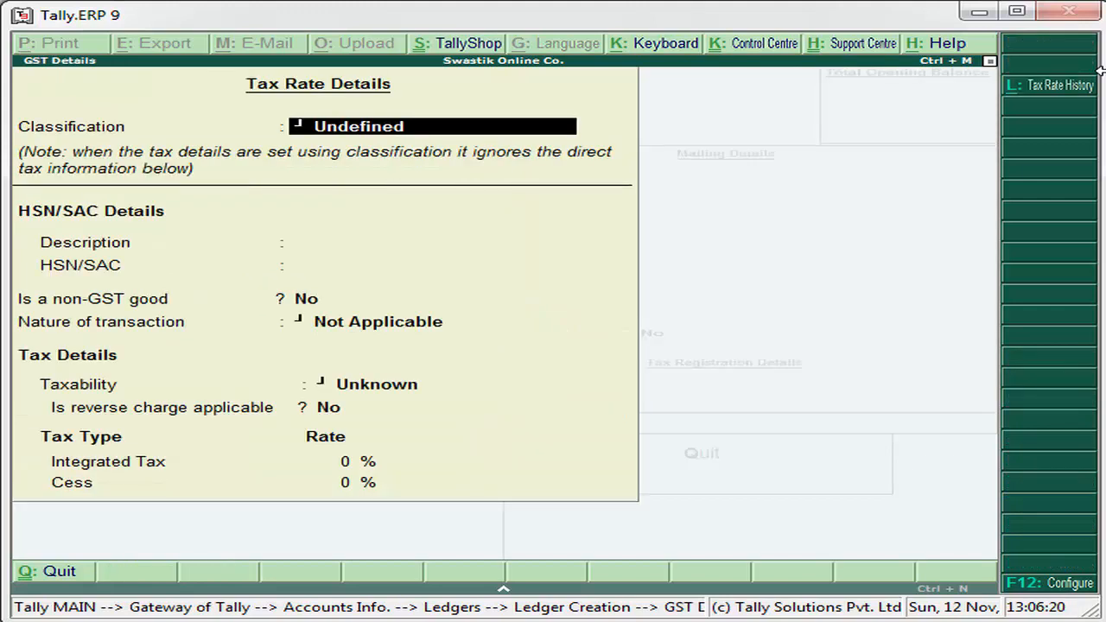
Set the nature of transaction to Purchase From Composition Dealer, keeping classification undefined and non-GST good at No.
key("Return")
key("Return")
key("Return")
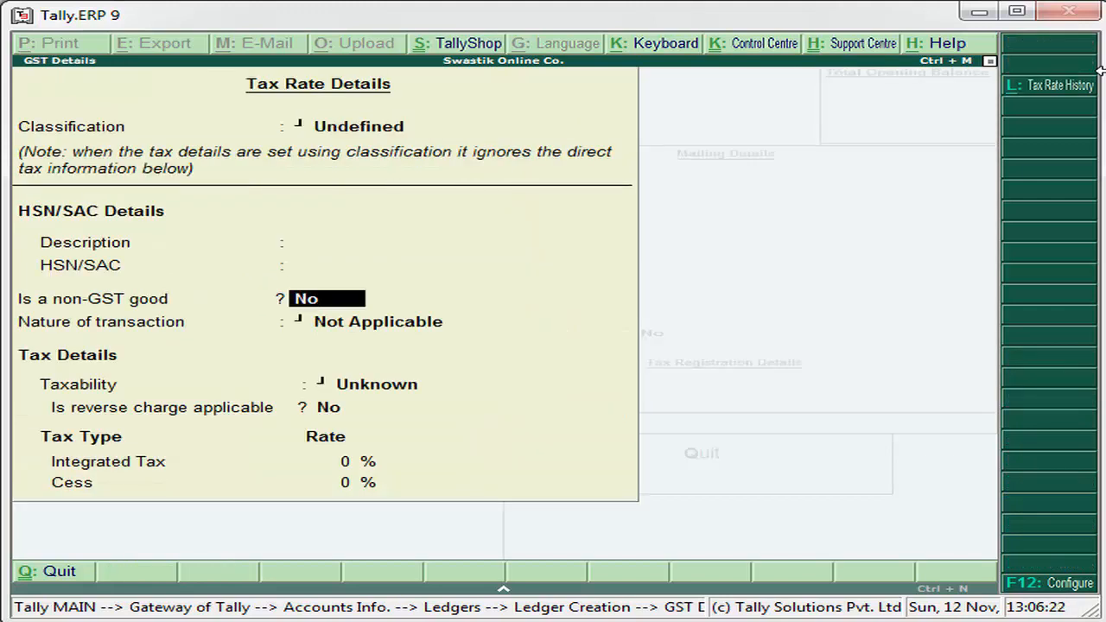
key("Return")
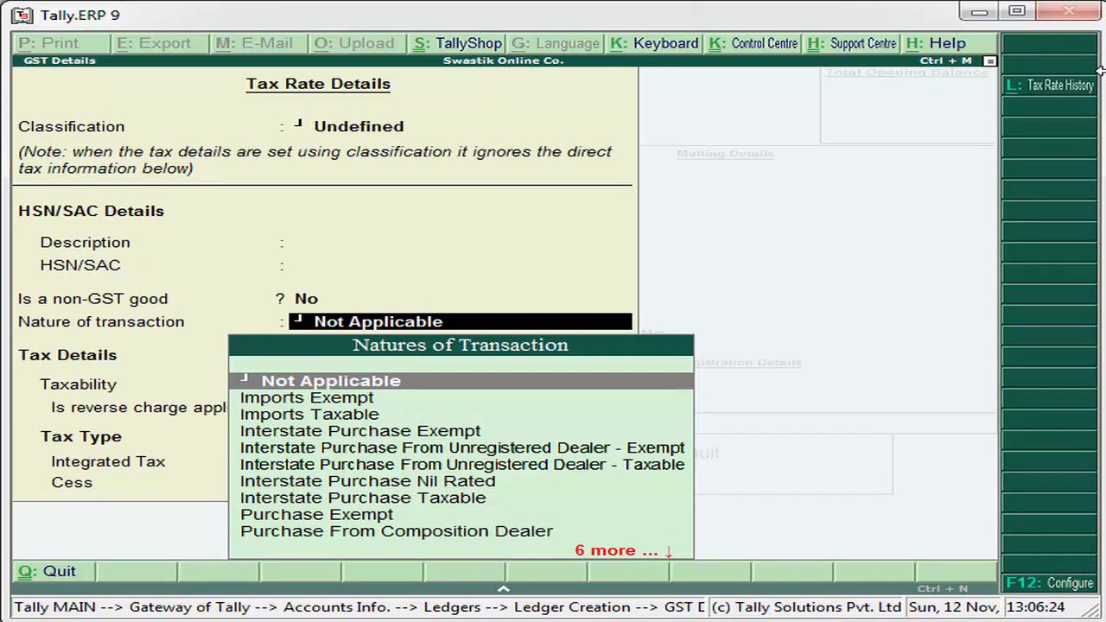
key("Down")
key("Down")
key("Down")
key("Down")
key("Down")
key("Down")
key("Down")
key("Down")
key("Down")
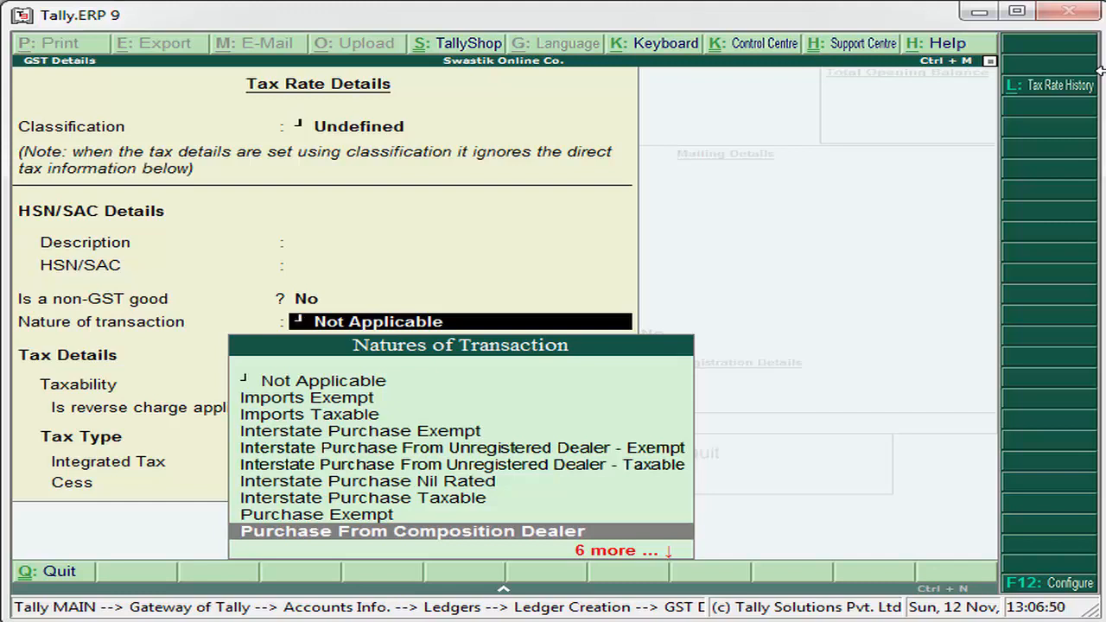
key("Down")
key("Up")
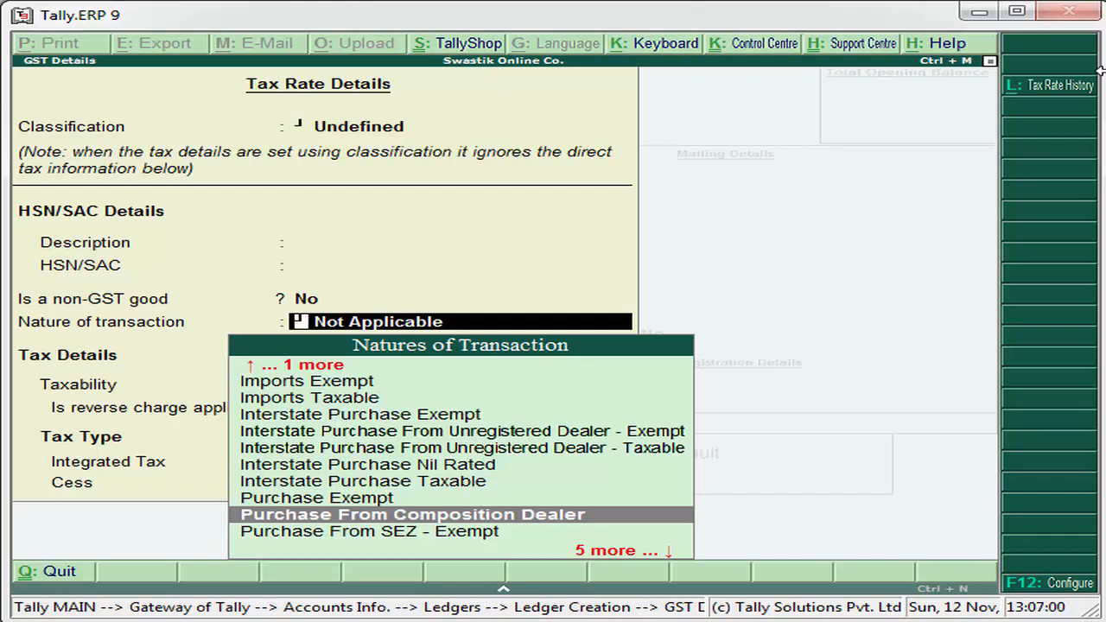
key("Return")
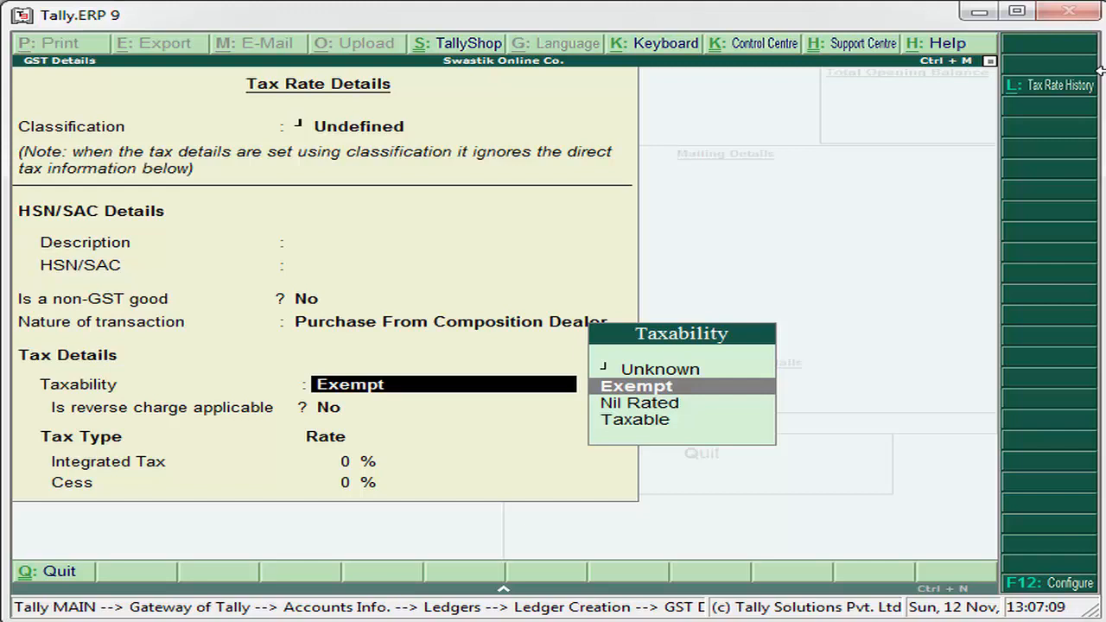
Choose the purchase ledger's taxability and accept its tax rate details.
key("Up")
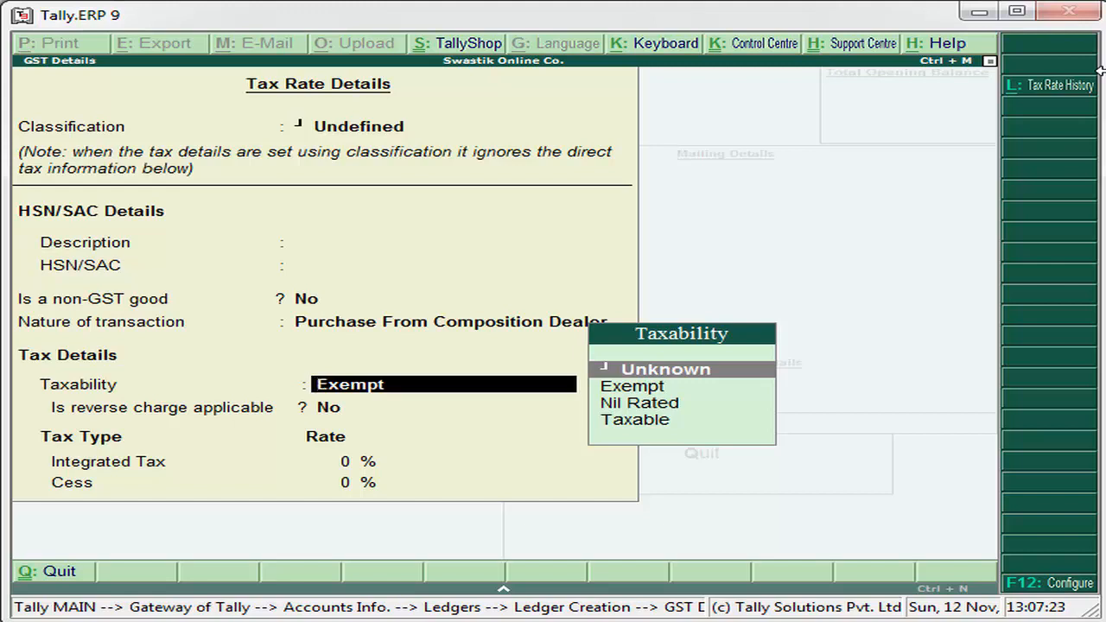
key("Down")
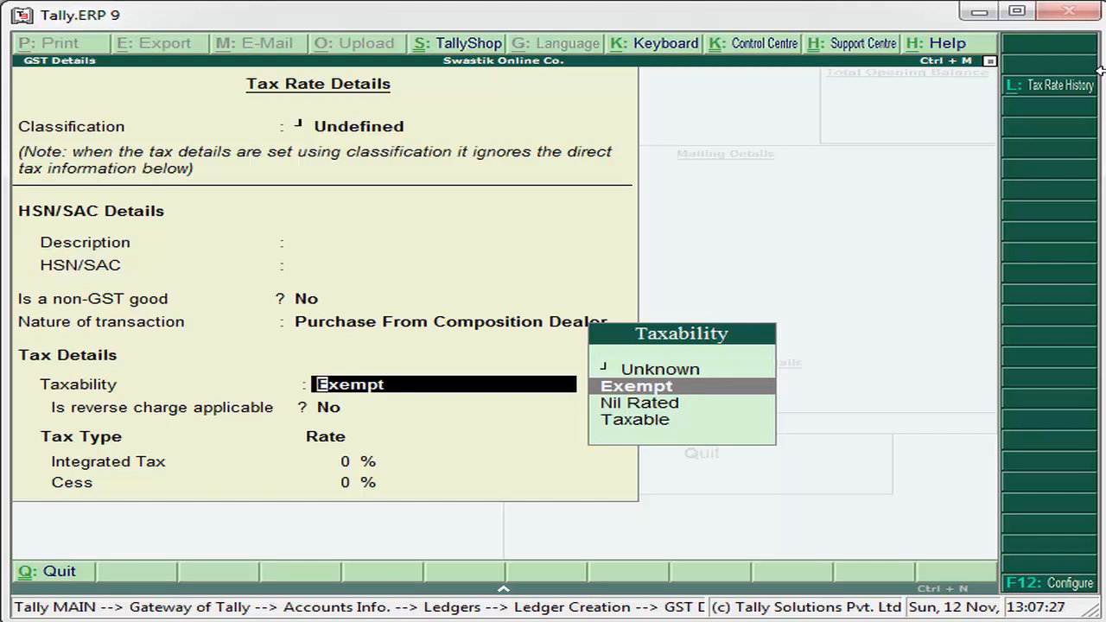
key("Down")
key("Down")
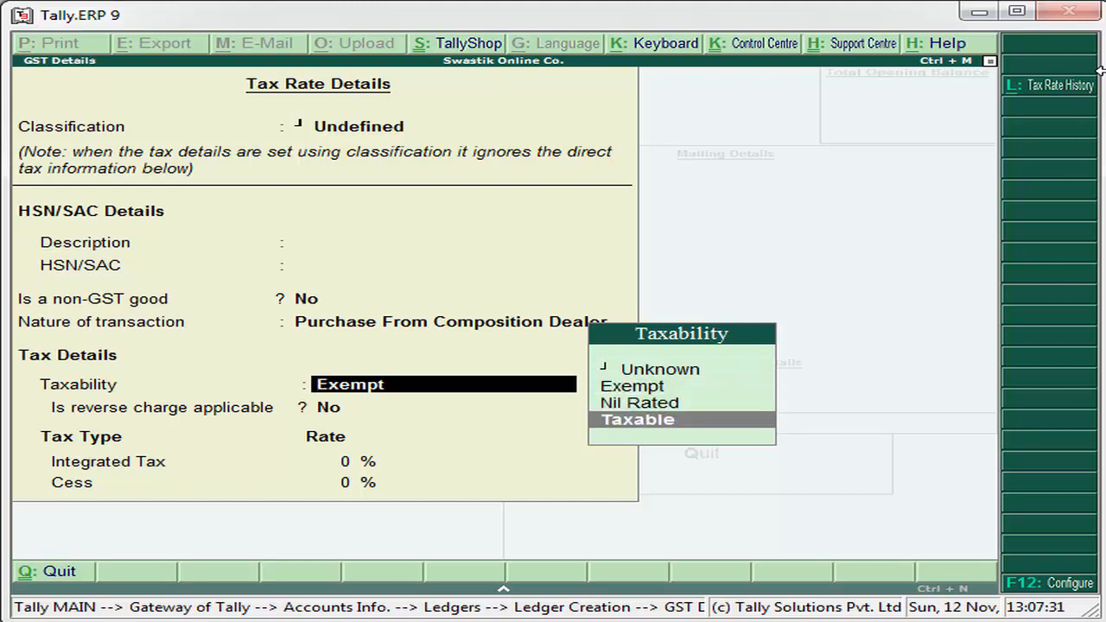
key("Down")
key("Return")
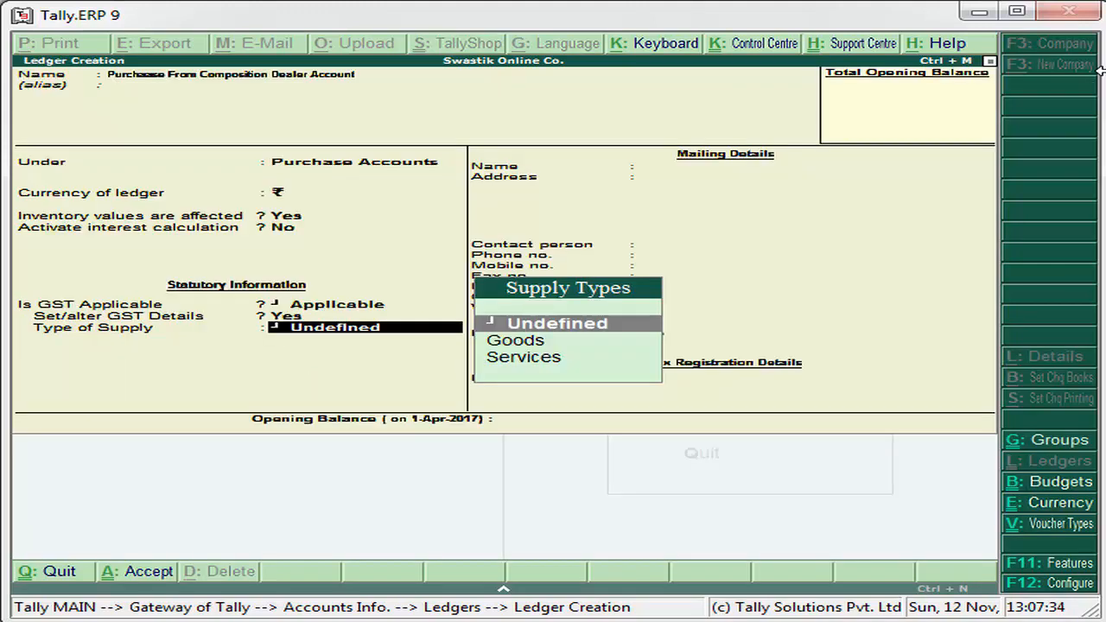
Set the purchase ledger's type of supply to Goods and save the ledger.
key("Down")
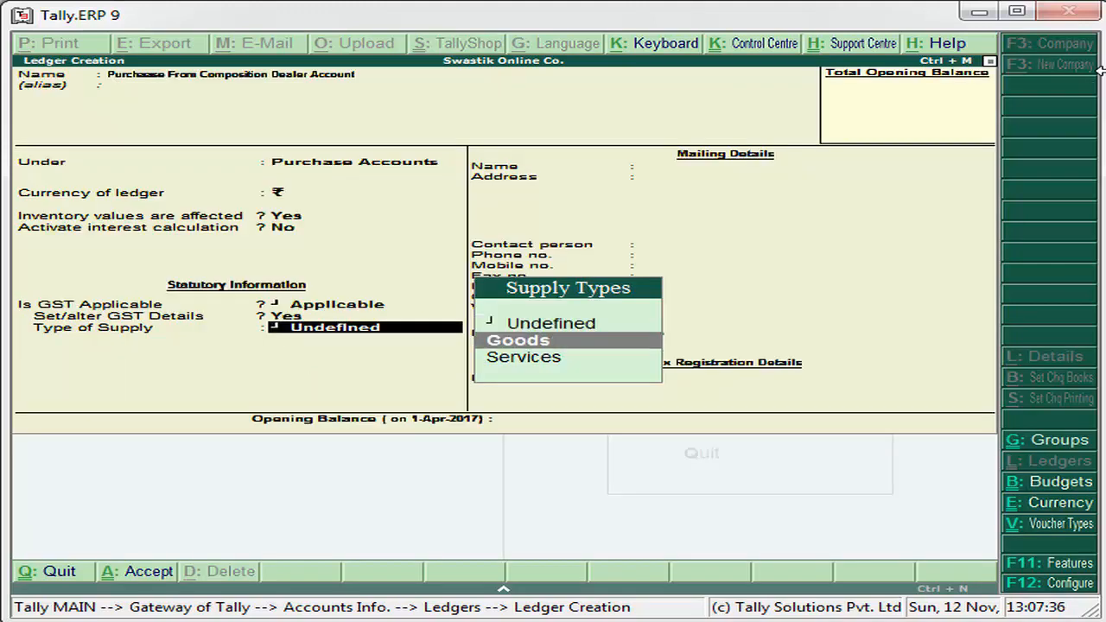
key("Return")
key("Return")
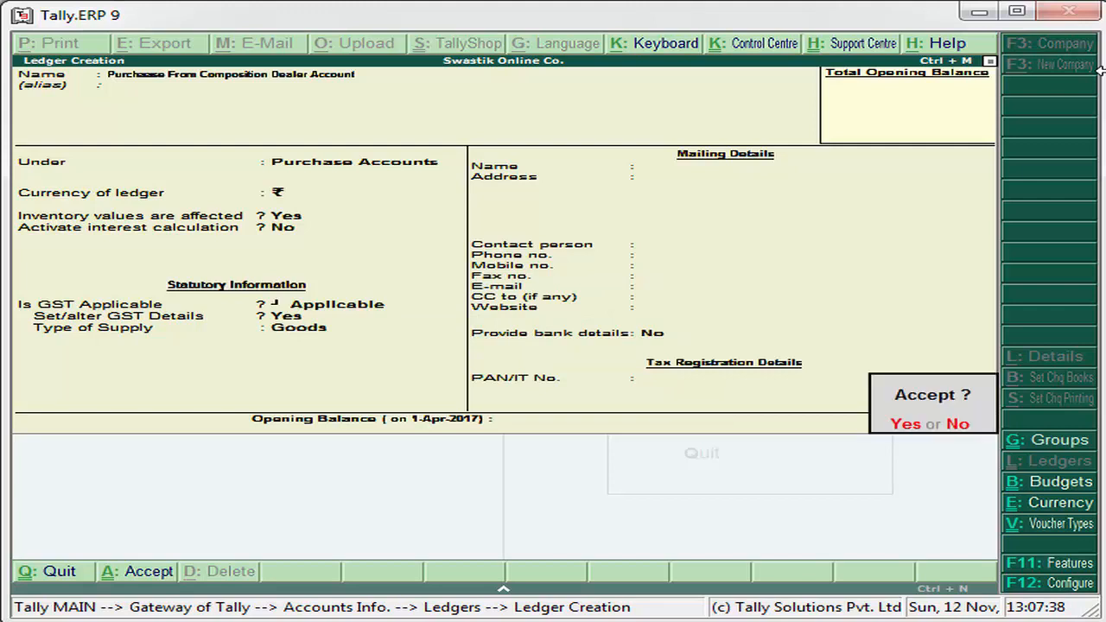
key("Return")
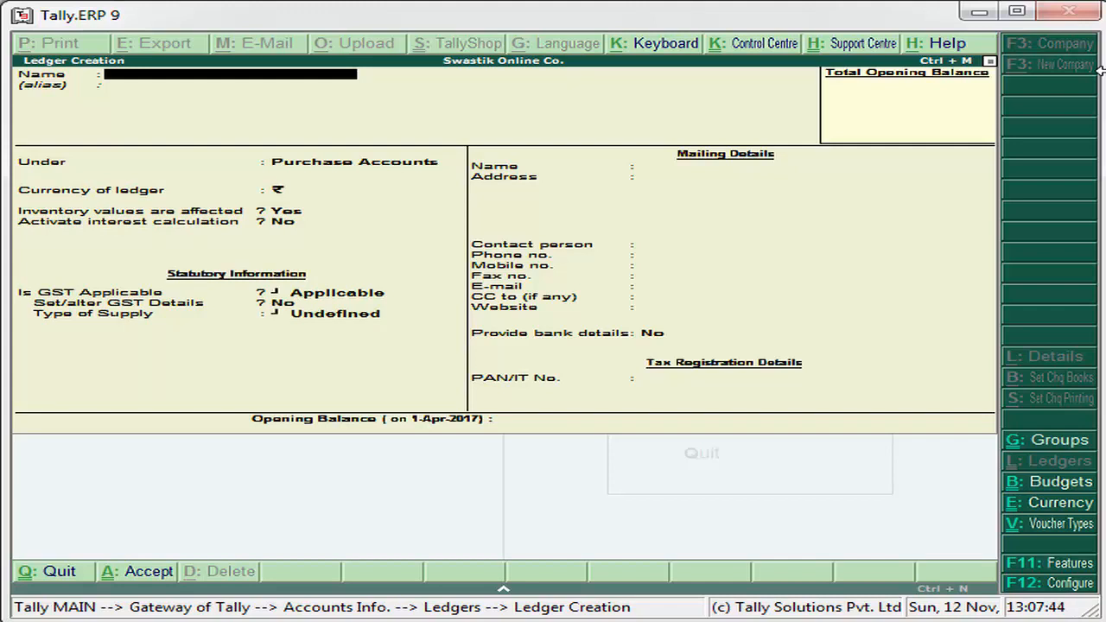
Start a new ledger named "Sunil Trading Account" under the Sundry Creditors group.
type("Sunil Trading Account")
key("Return")
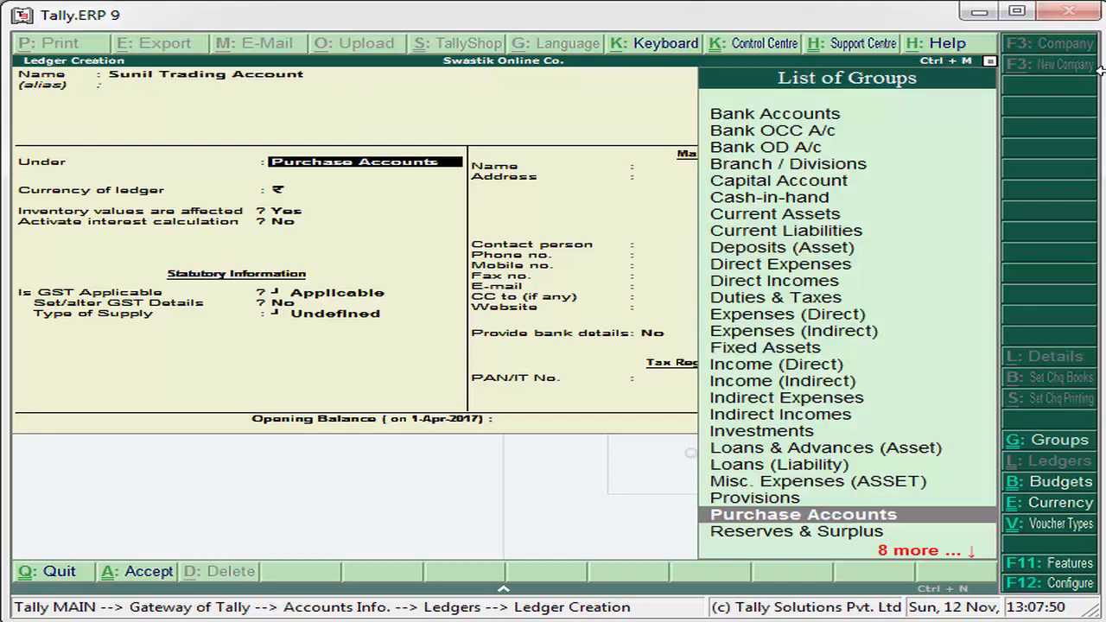
type("Su")
key("Down")
key("Return")
key("Return")
key("Return")
key("Return")
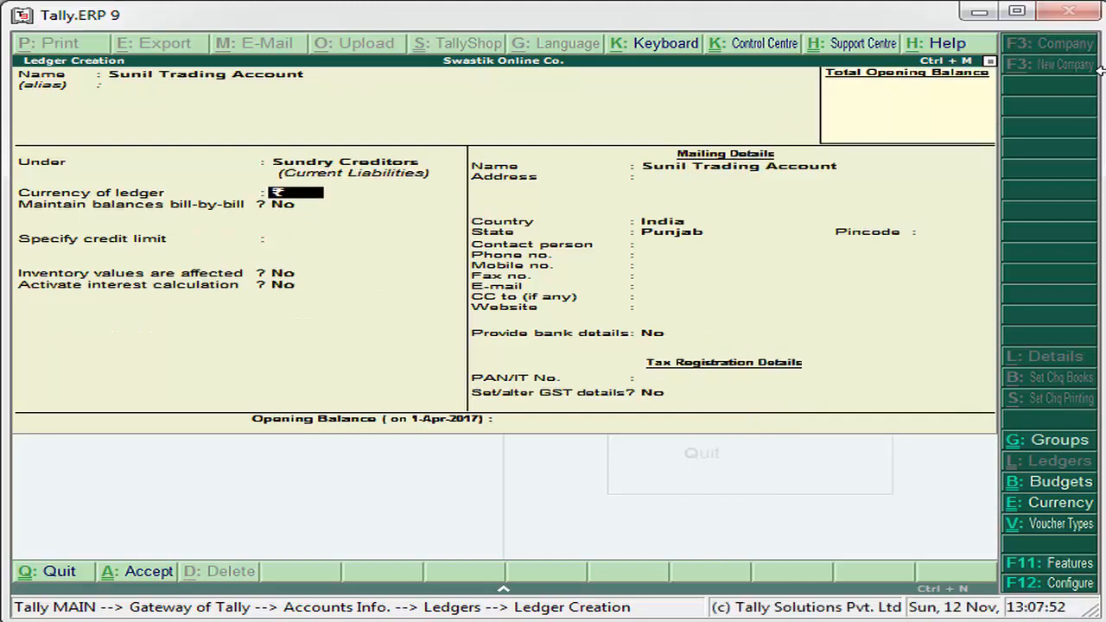
Keep the creditor's default balance and interest settings, with country India and state Punjab, leaving contact, bank and PAN details unfilled.
key("Return")
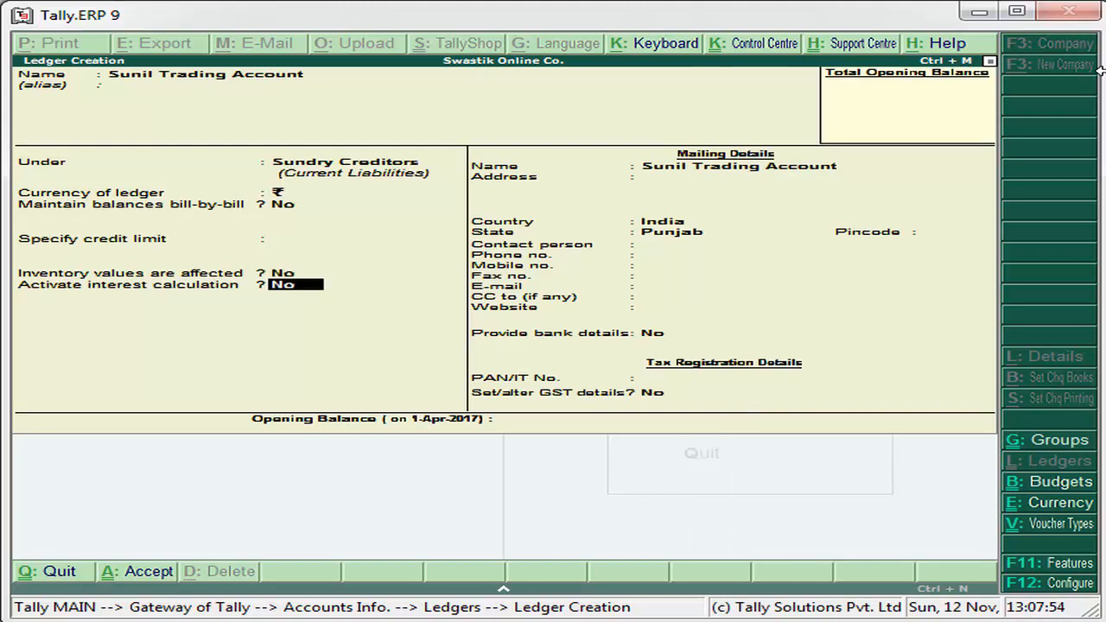
key("Return")
key("Return")
key("Return")
key("Return")
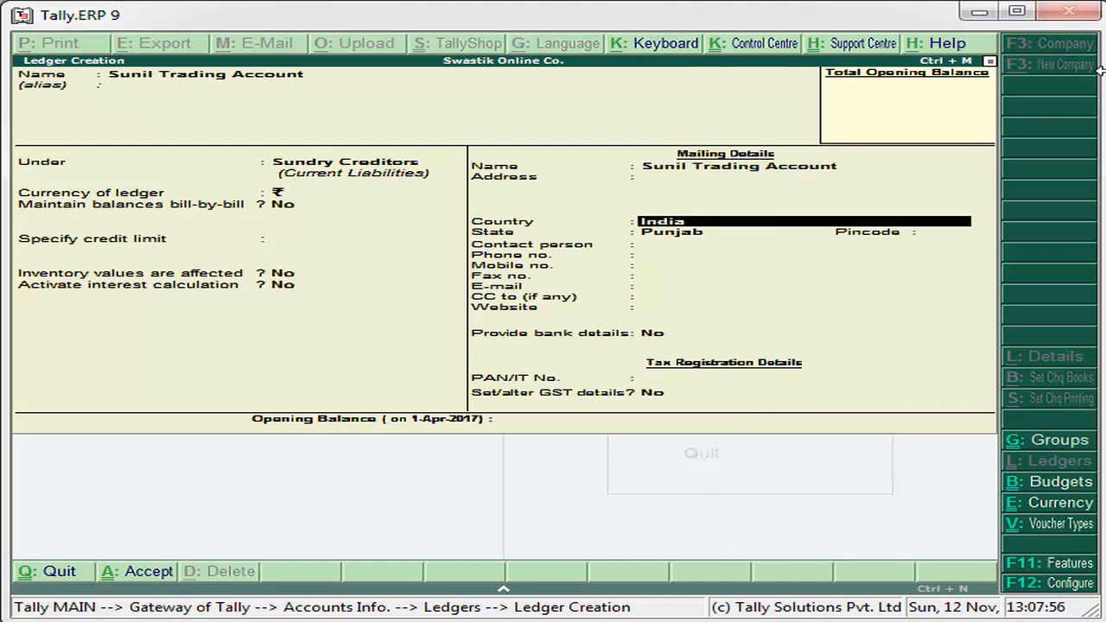
key("Return")
key("Return")
key("Return")
key("Return")
key("Return")
key("Return")
key("Return")
key("Return")
key("Return")
key("Return")
key("Return")
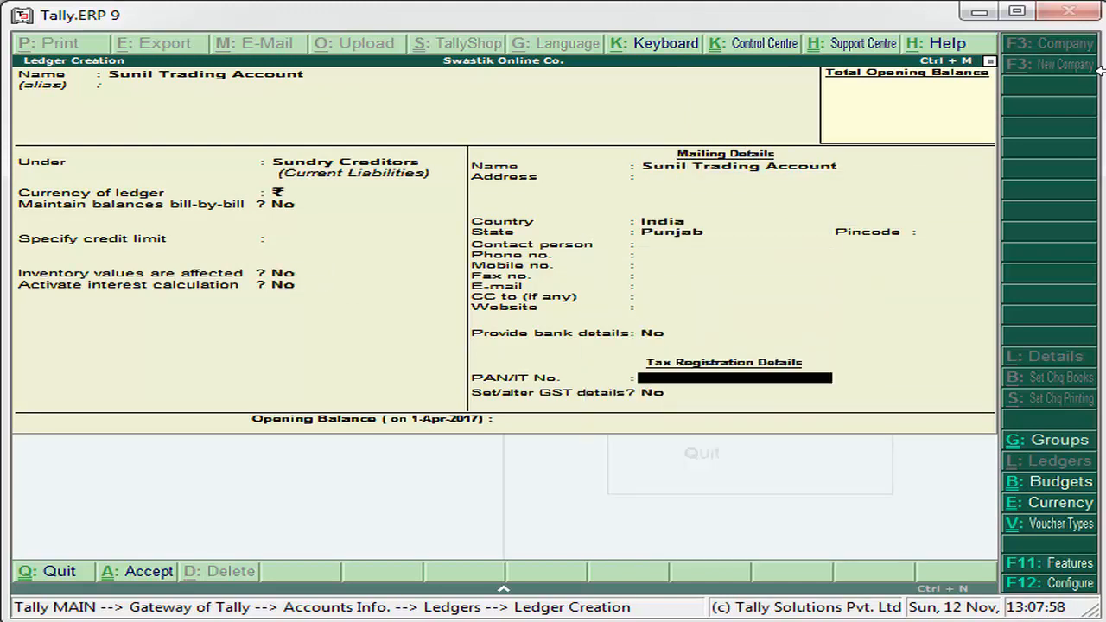
Enable GST details for the creditor and set the registration type to Composition.
key("y")
key("Return")
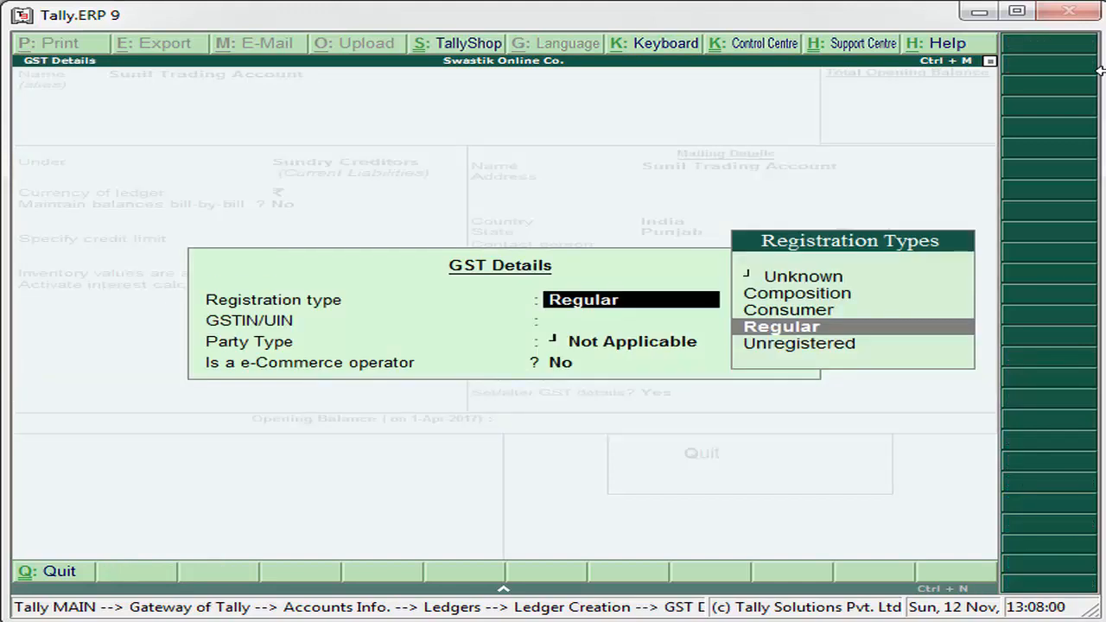
key("Up")
key("Up")
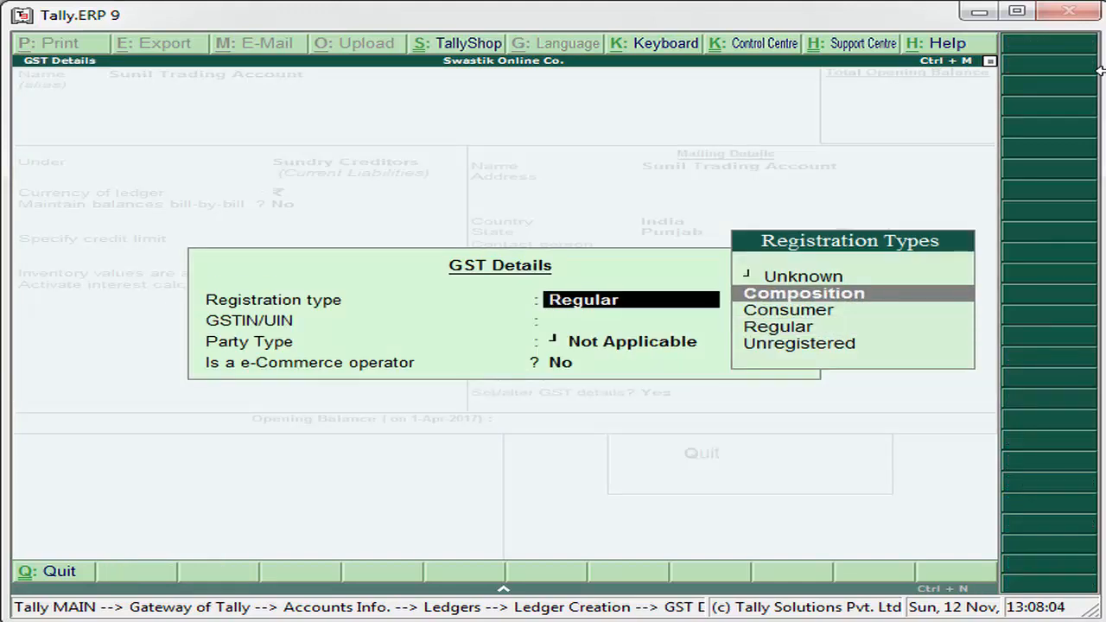
key("Return")
Enter the creditor's GSTIN, keep the party type not applicable, and save the ledger without an opening balance.
type("0")
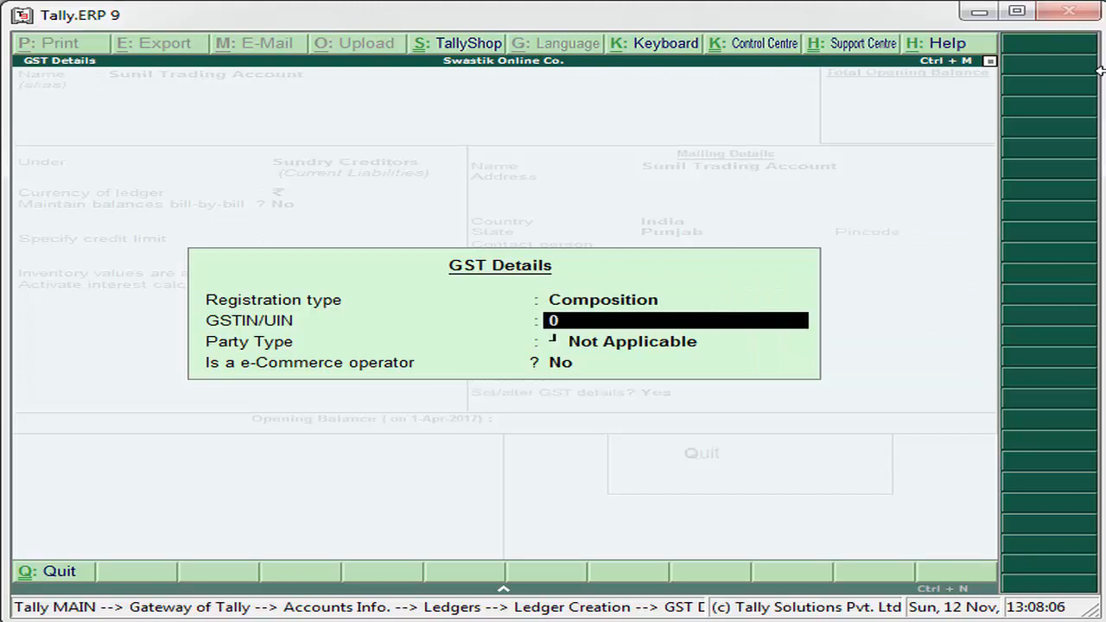
type("3DJSJD")
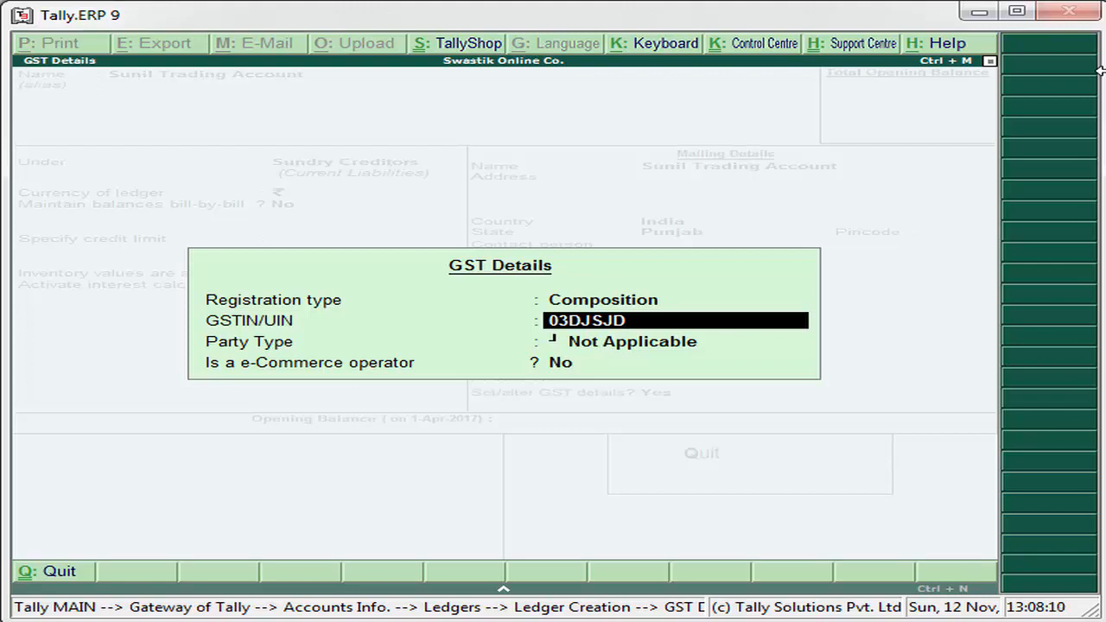
type("1234A1Z3")
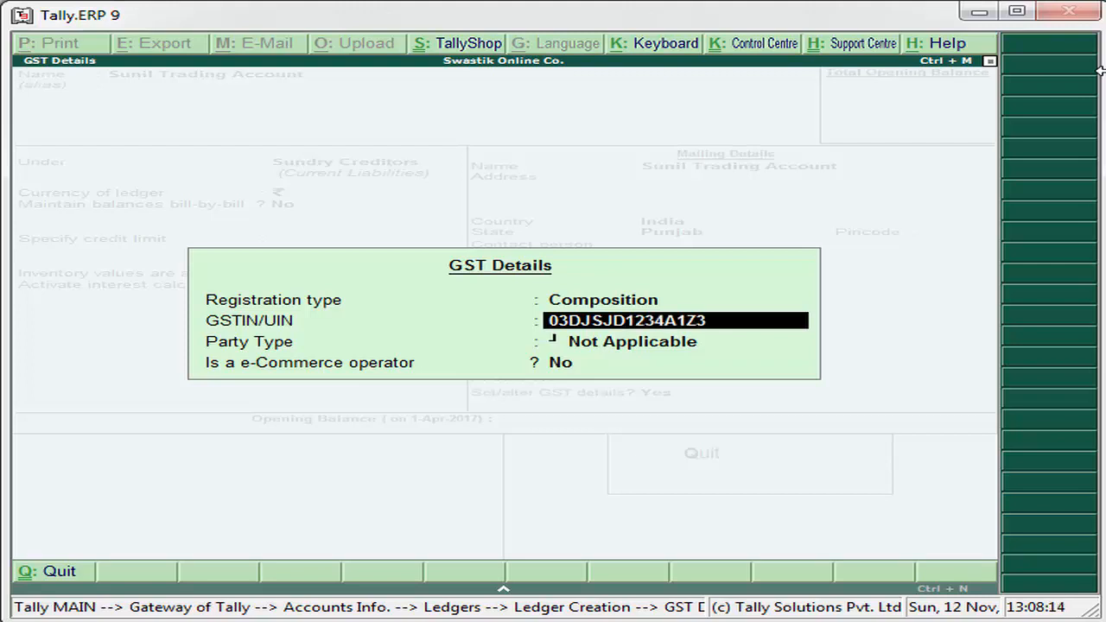
key("Return")
key("Return")
key("Return")
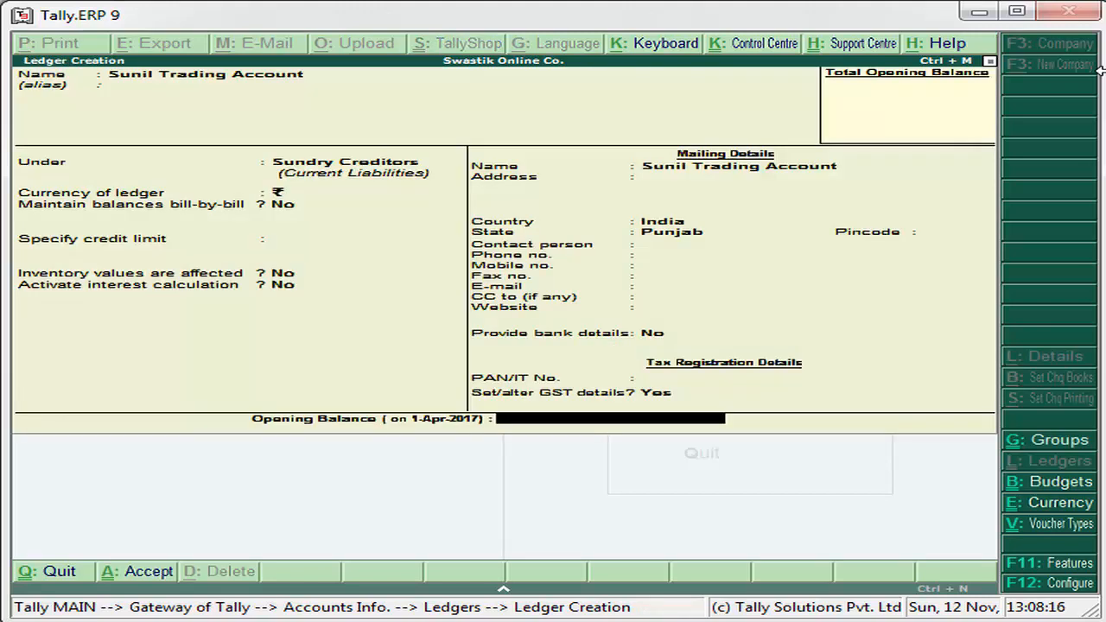
key("Return")
key("Return")
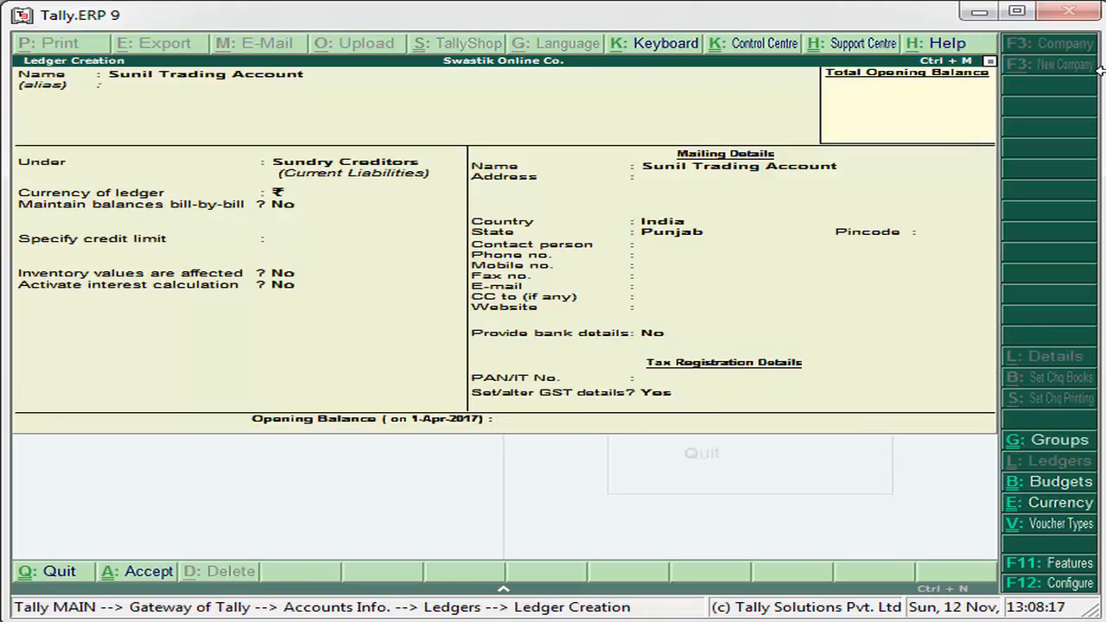
Leave ledger creation and open a new purchase voucher in the accounting vouchers.
key("Escape")
key("Escape")
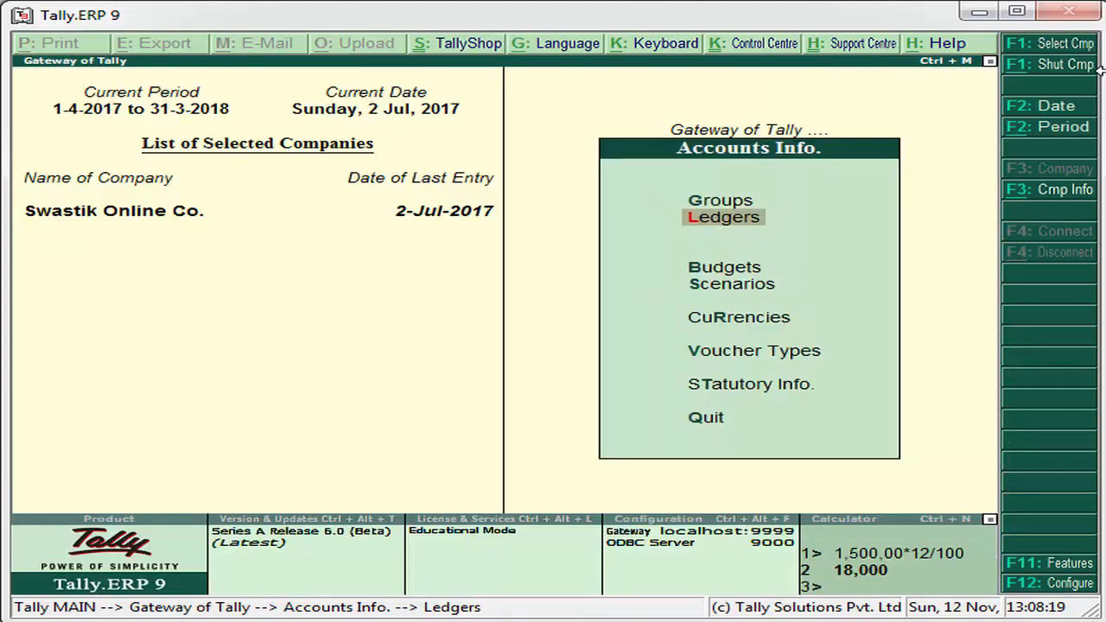
key("Escape")
key("Down")
key("Down")
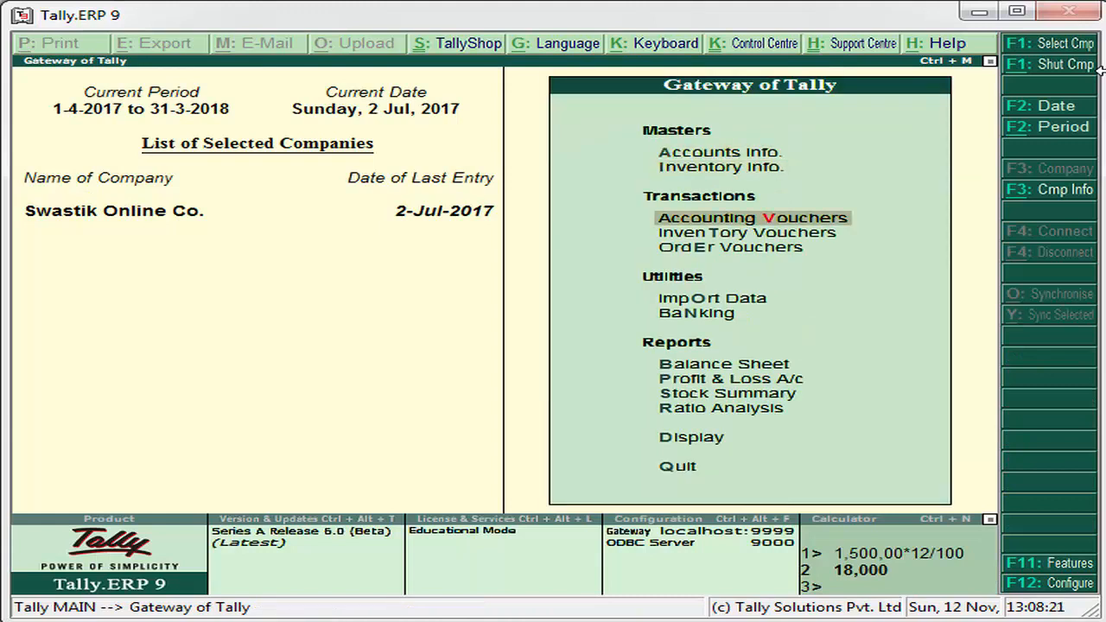
key("Return")
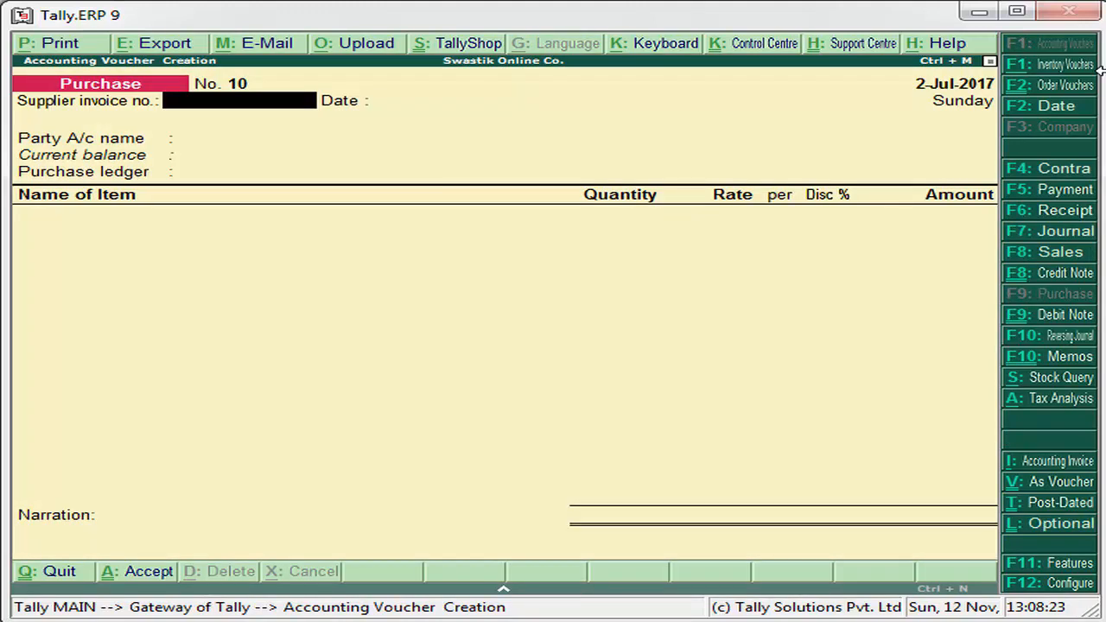
Enter supplier invoice number 54555 and keep the invoice date 2-Jul-2017.
type("54555")
key("Return")
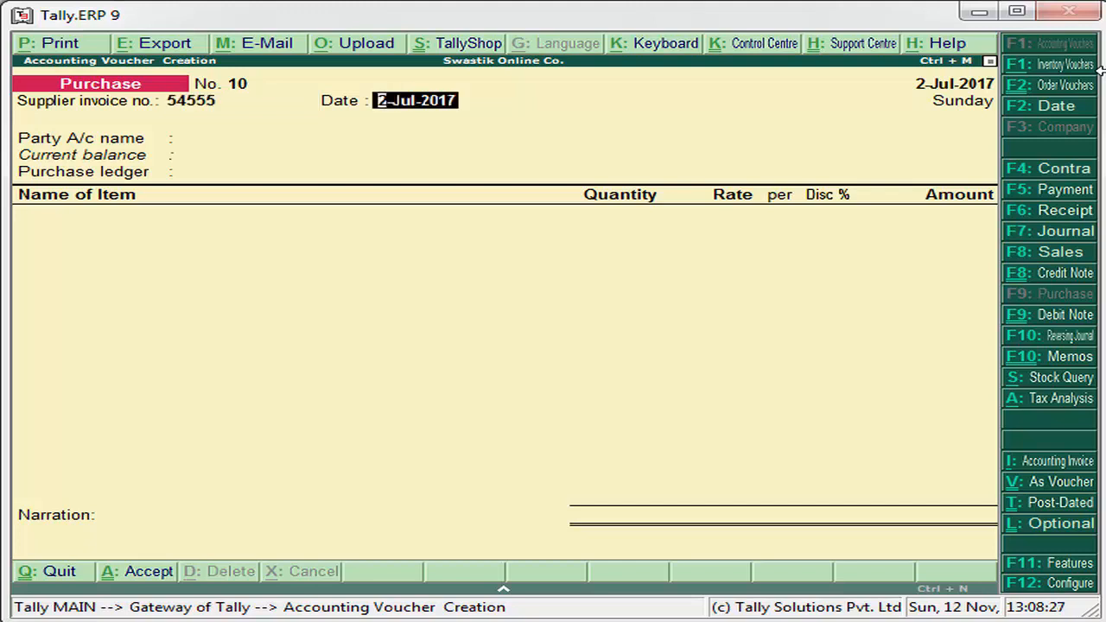
key("Return")
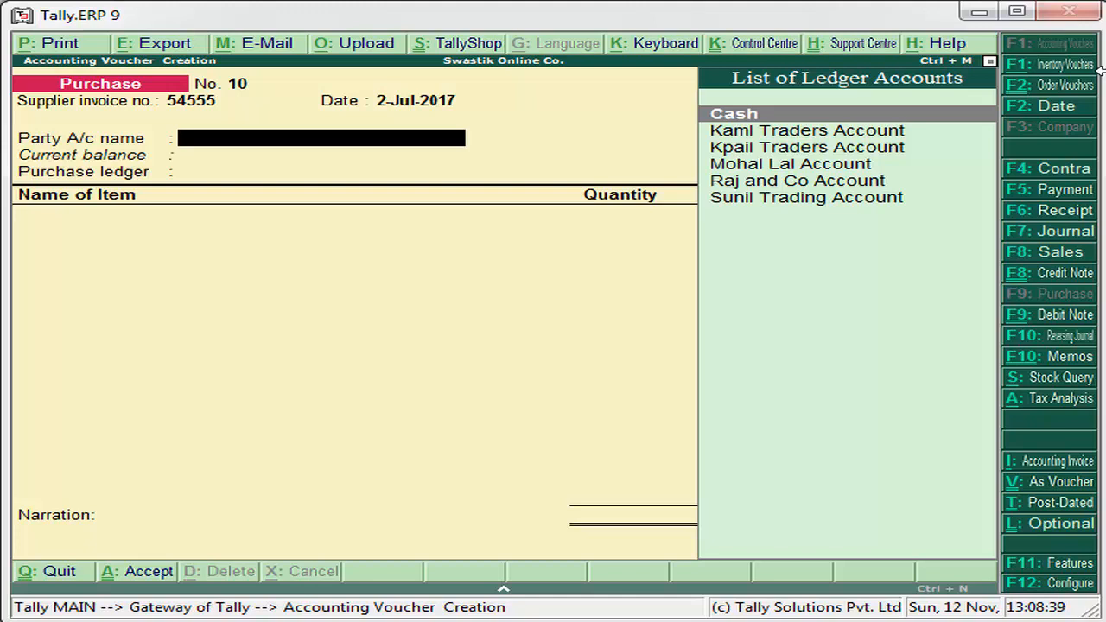
Choose Sunil Trading Account as the party account of the purchase voucher.
key("Down")
key("Down")
key("Down")
key("Down")
key("Down")
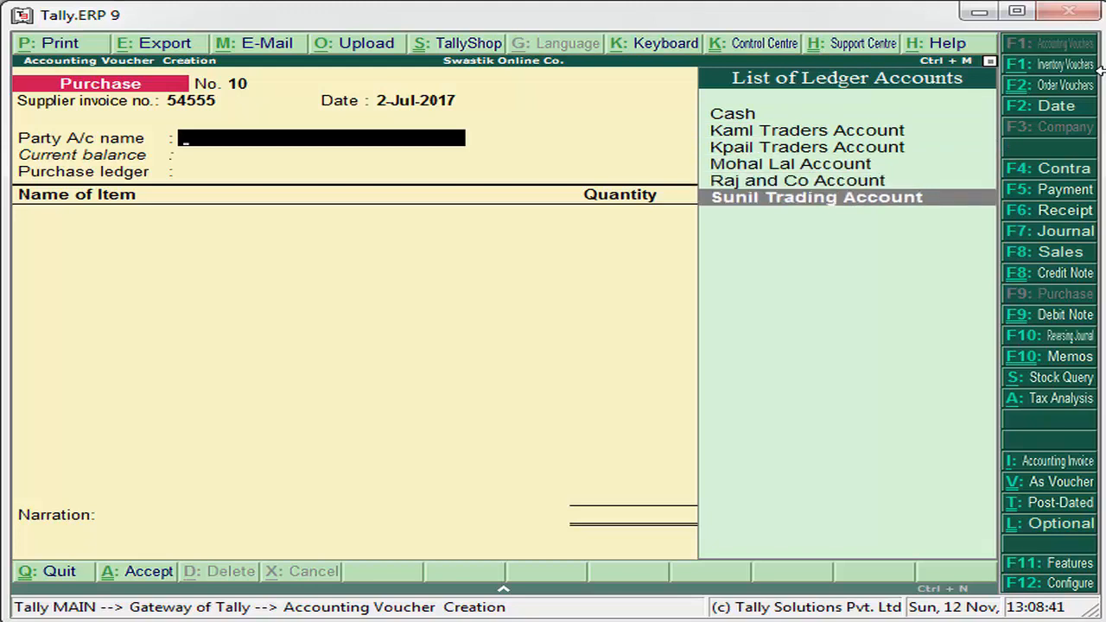
key("Return")
Leave the receipt, order and address details blank, keep state Punjab, and set the supplier's dealer type to Composition.
key("Return")
key("Return")
key("Return")
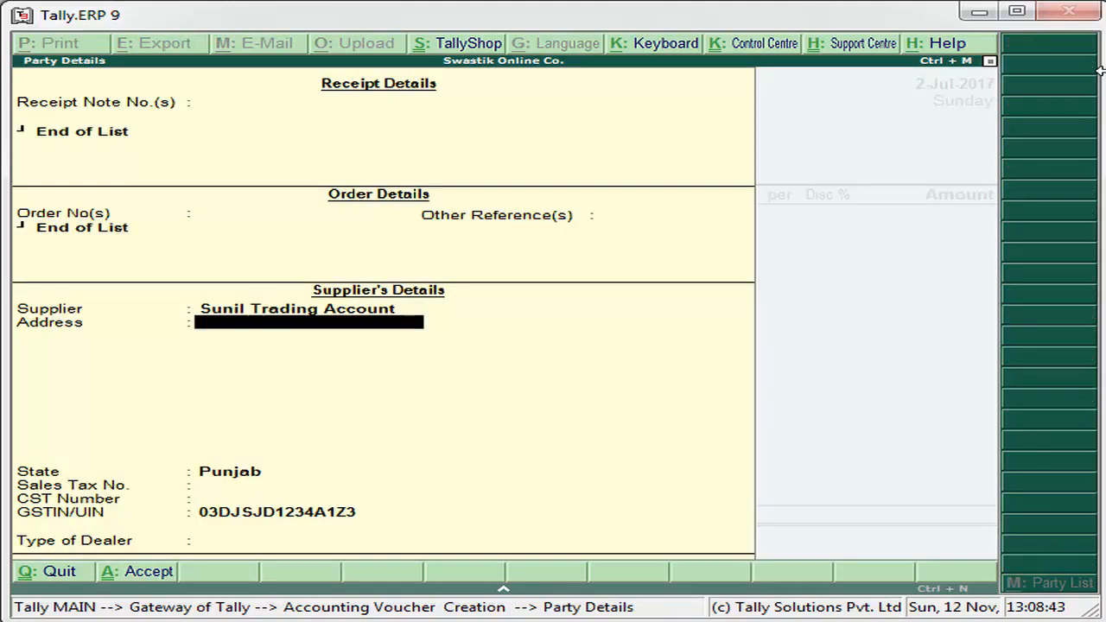
key("Return")
key("Return")
key("Return")
key("Return")
key("Return")
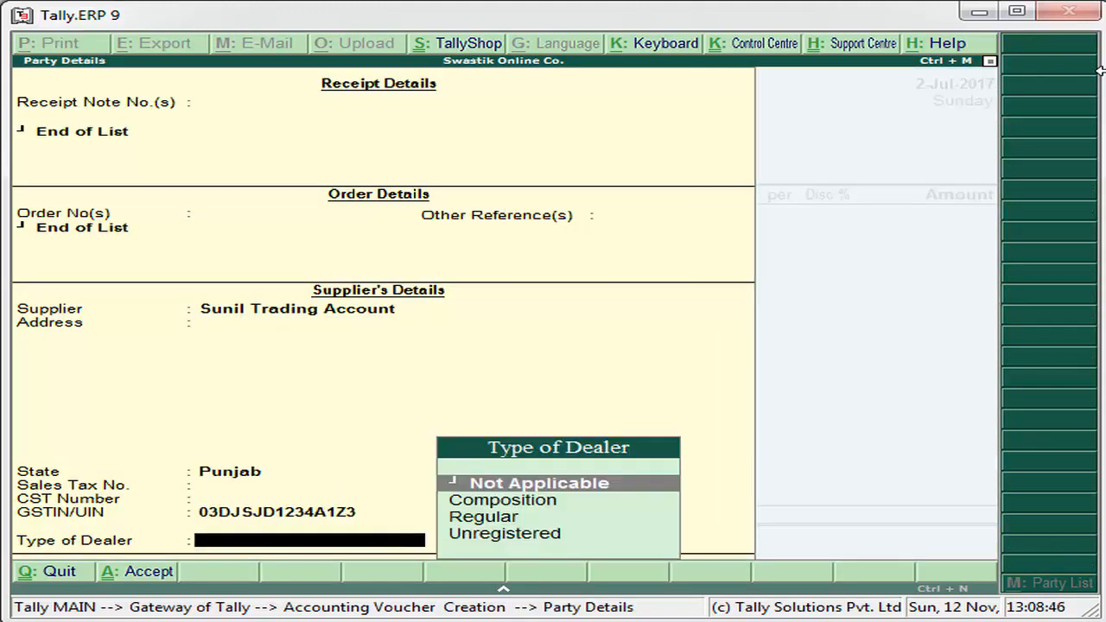
key("Down")
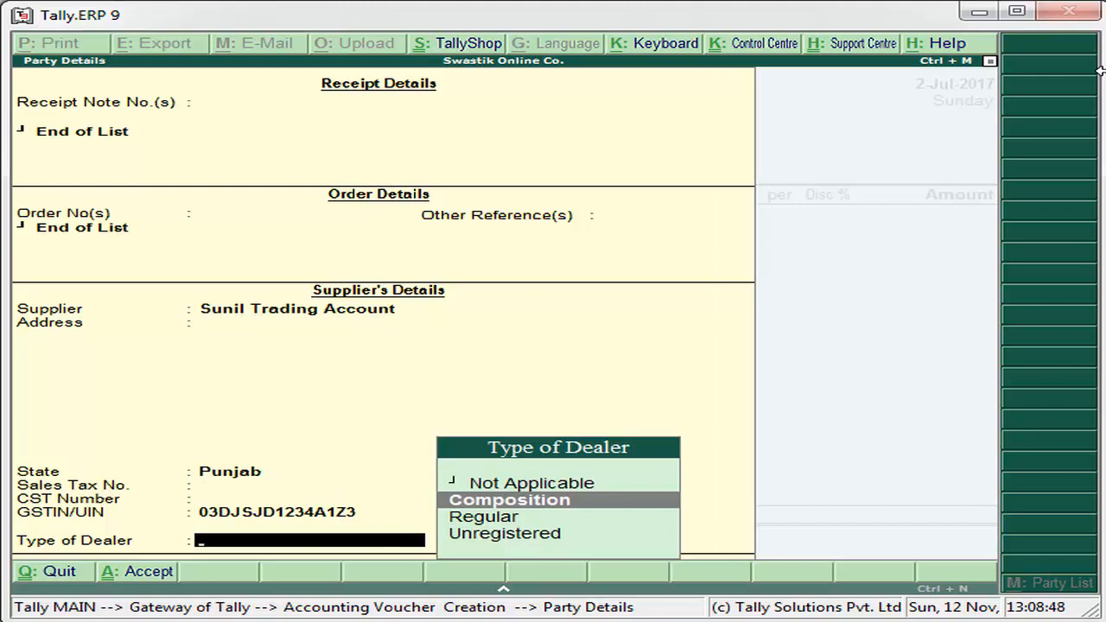
key("Return")
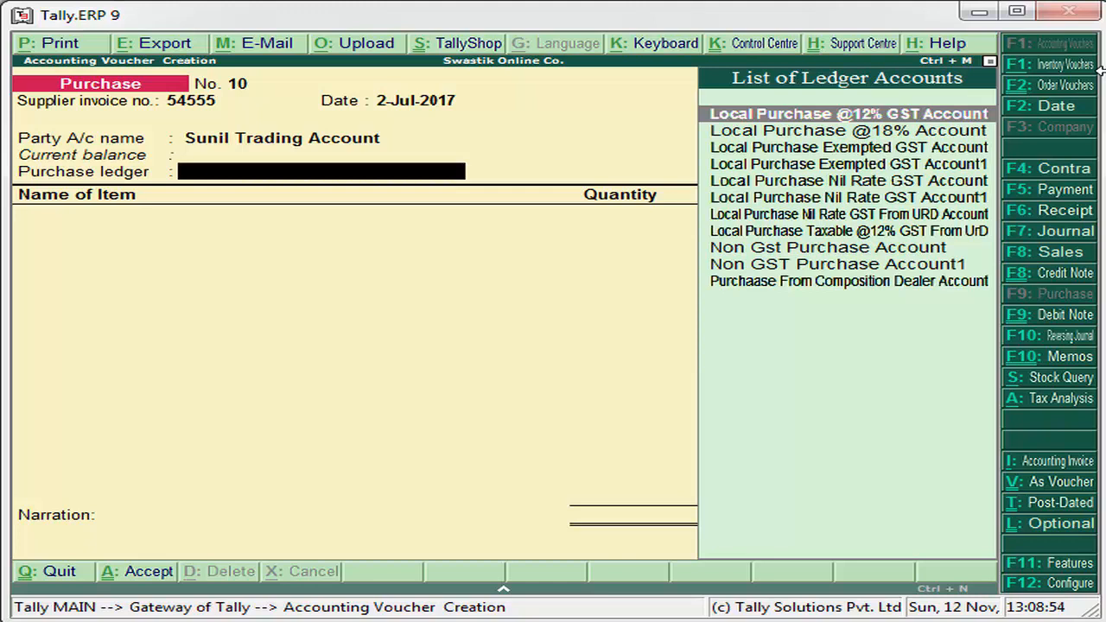
Set the purchase ledger to "Purchaase From Composition Dealer Account".
key("Down")
key("Down")
key("Down")
key("Down")
key("Down")
key("Down")
key("Down")
key("Down")
key("Down")
key("Down")
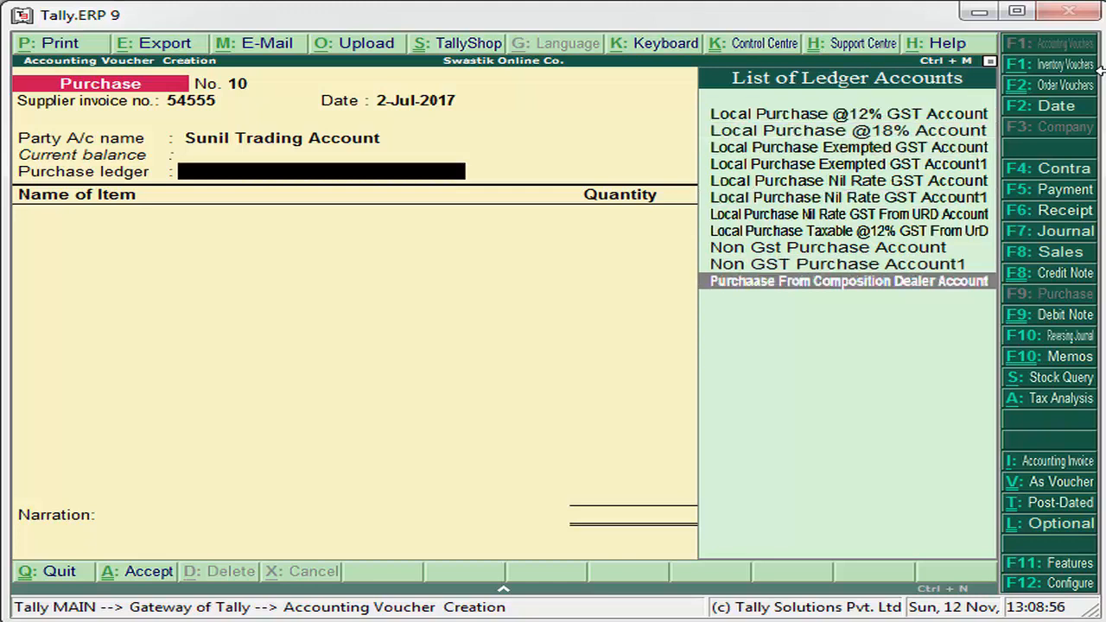
key("Return")
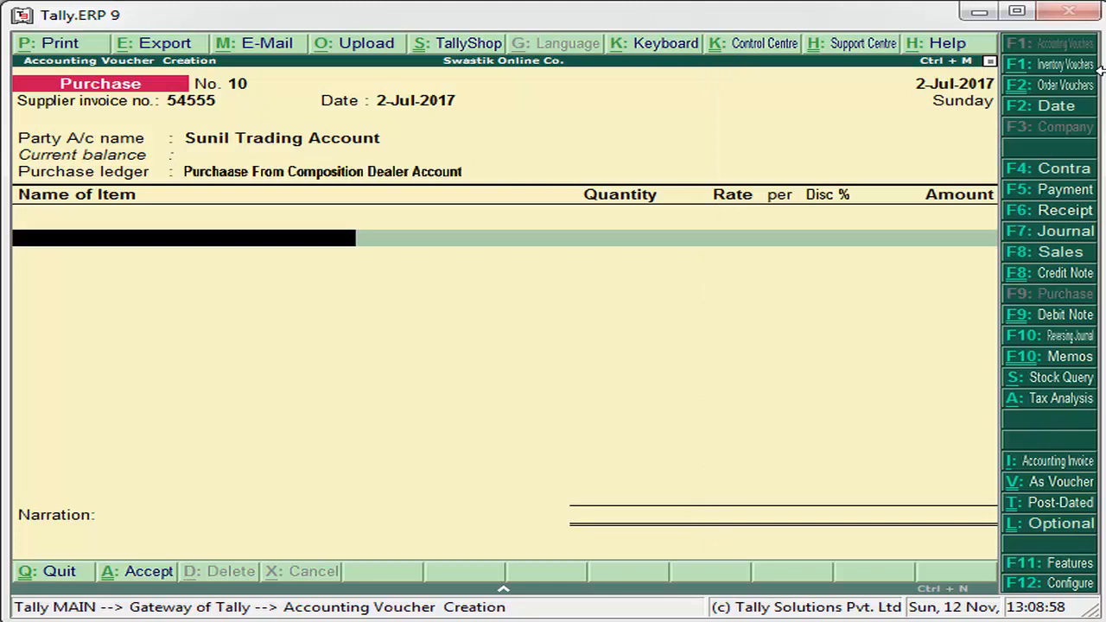
Add Item Nil Rate as the first item, with tracking and order numbers Not Applicable and Main Location as its location.
type("S")
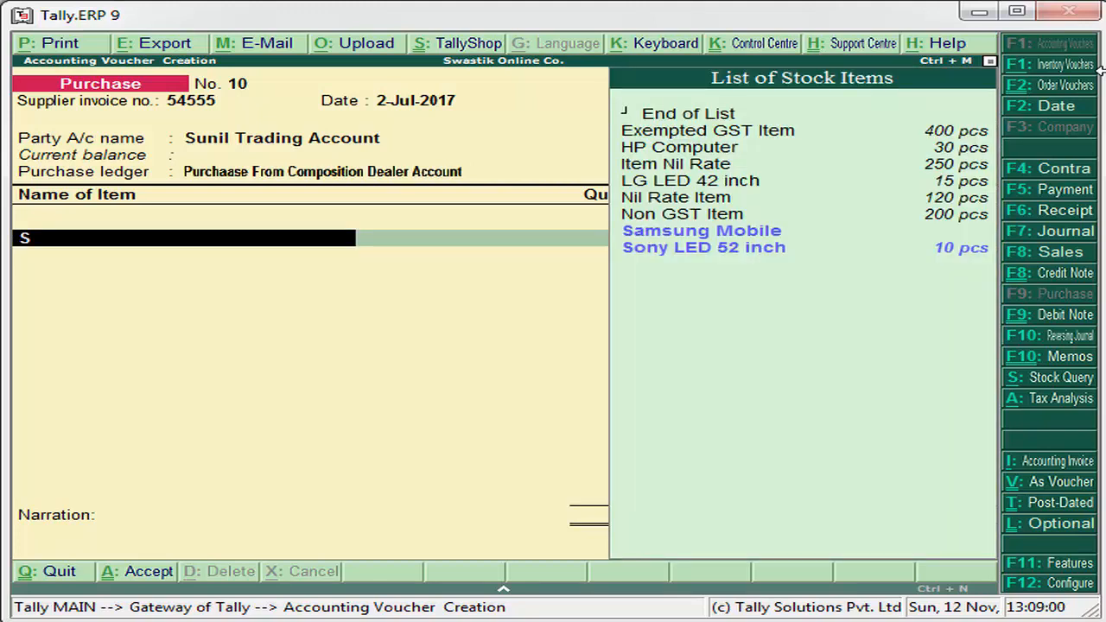
key("Up")
key("Up")
key("Up")
key("Up")
key("Up")
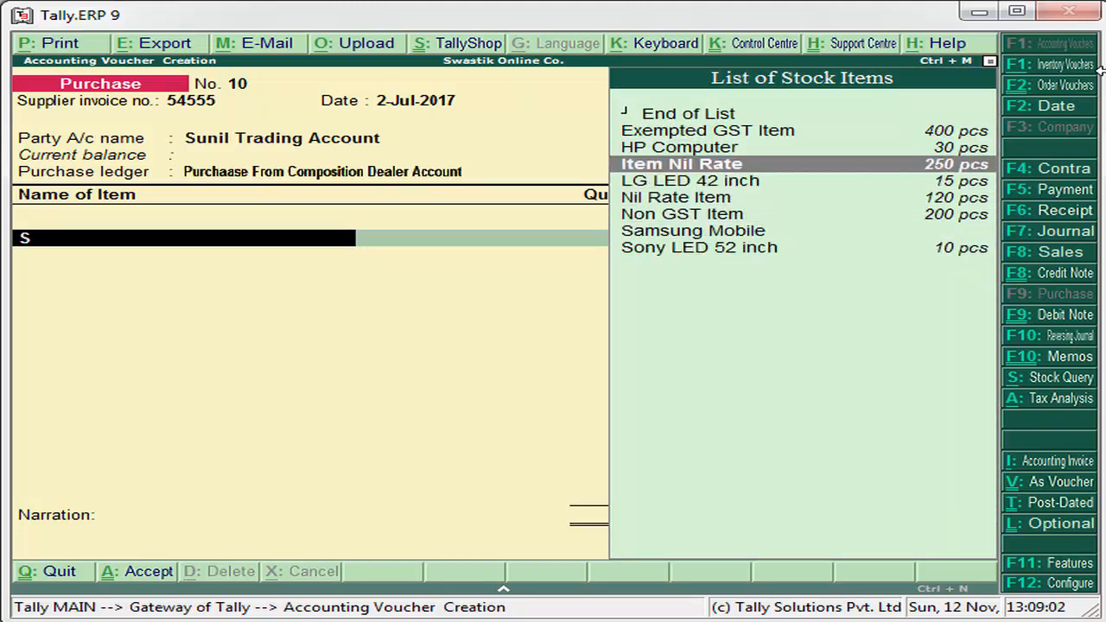
key("Return")
key("Down")
key("Return")
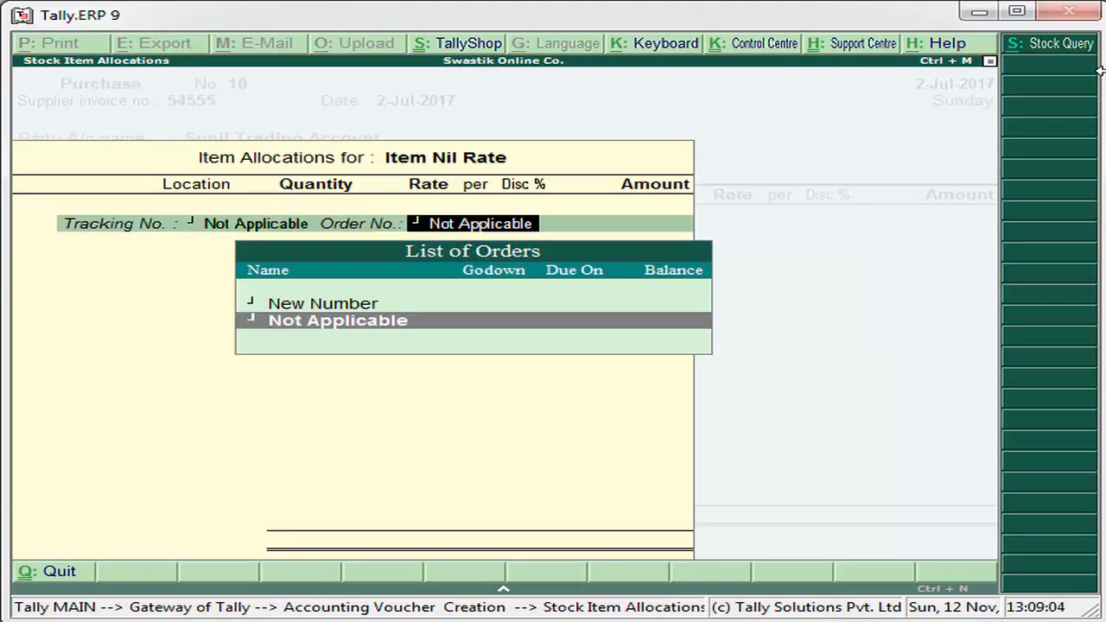
key("Return")
type("S")
key("Return")
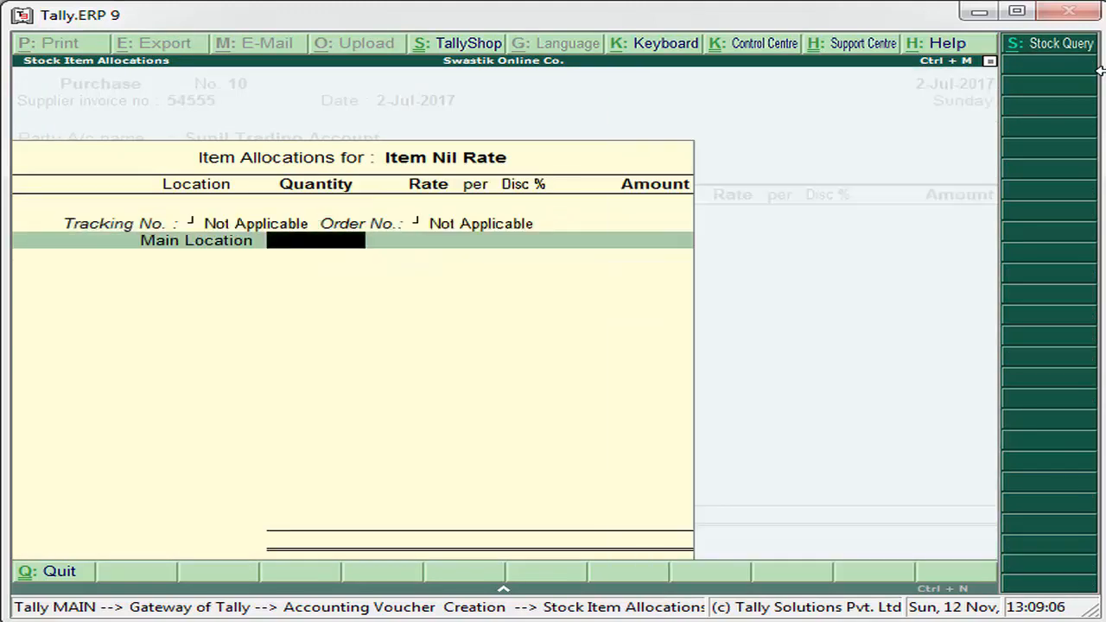
Allocate 150 pcs of Item Nil Rate at the default rate of 250.00 and accept the item line.
type("150")
key("Return")
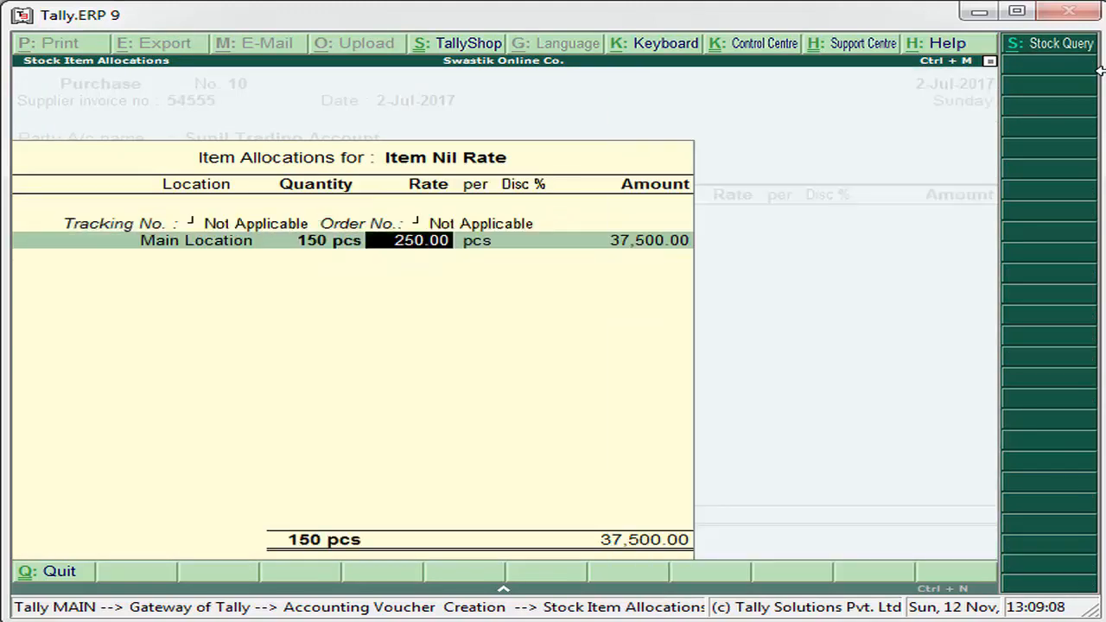
key("Return")
key("Return")
key("Return")
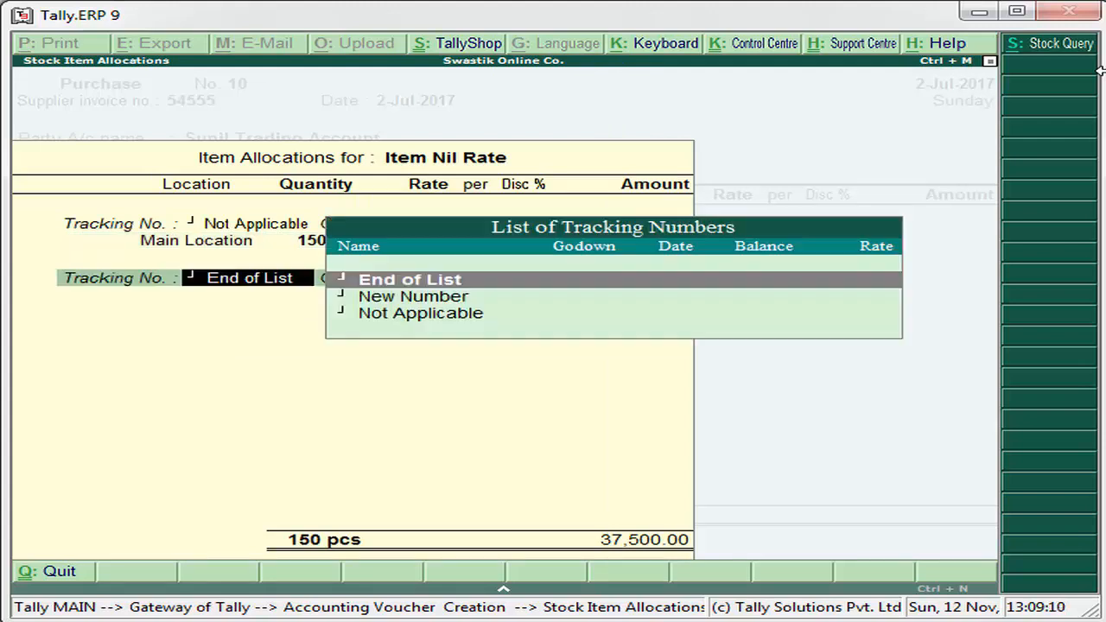
key("Return")
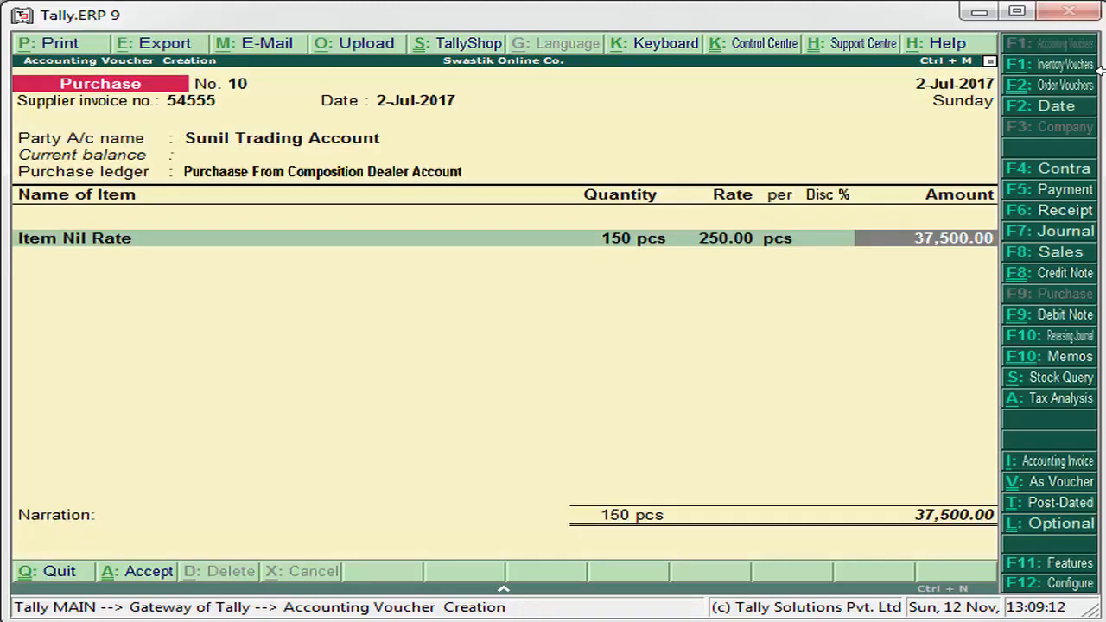
key("Return")
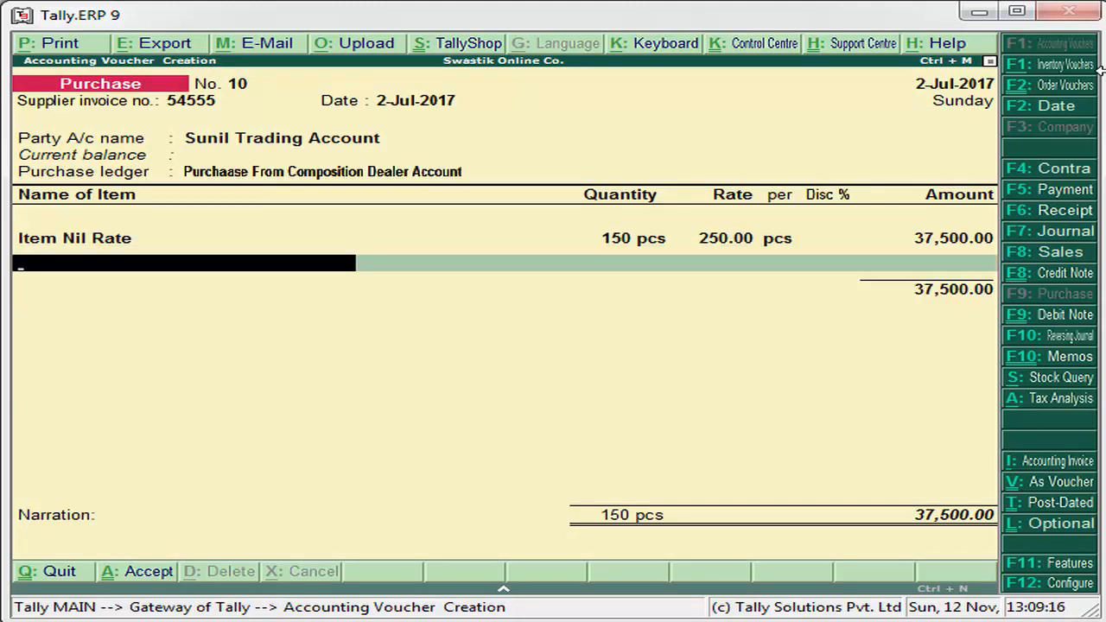
Add Exempted GST Item as the second item, with tracking and order numbers Not Applicable and Main Location as its location.
type("Ex")
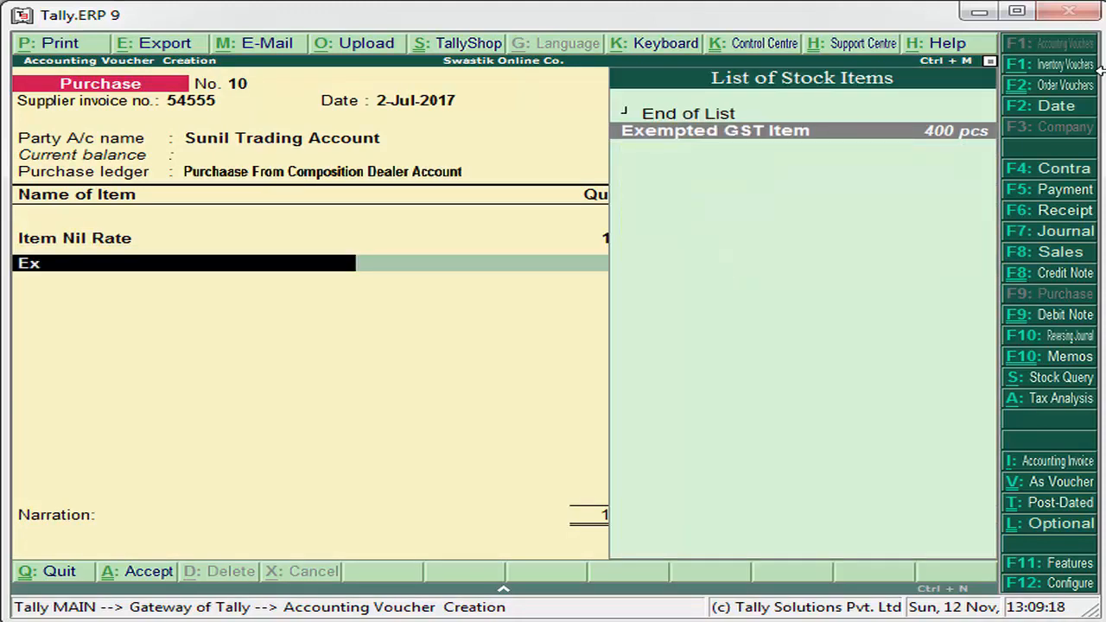
key("Return")
key("Down")
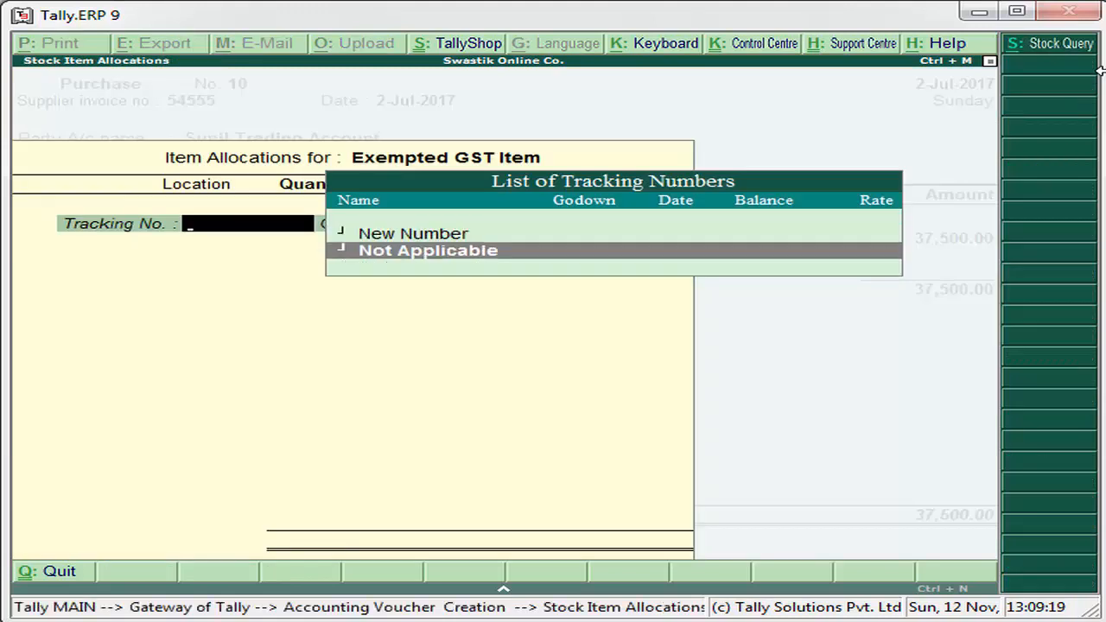
key("Return")
key("Return")
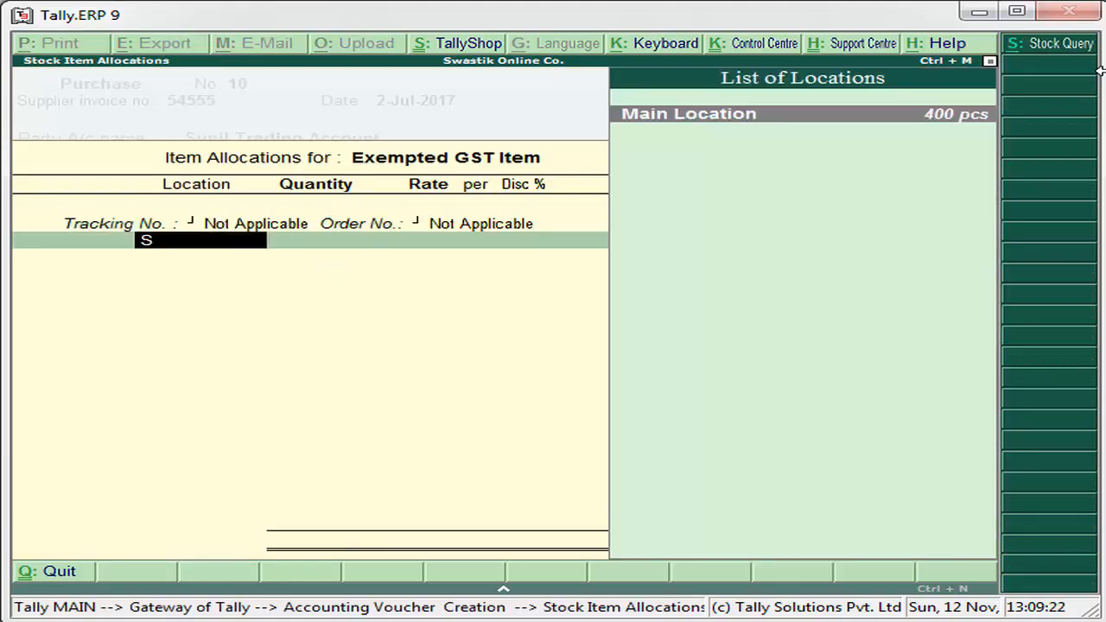
key("Return")
Allocate 120 pcs of Exempted GST Item at the default rate of 100.00 and accept the item line.
type("12")
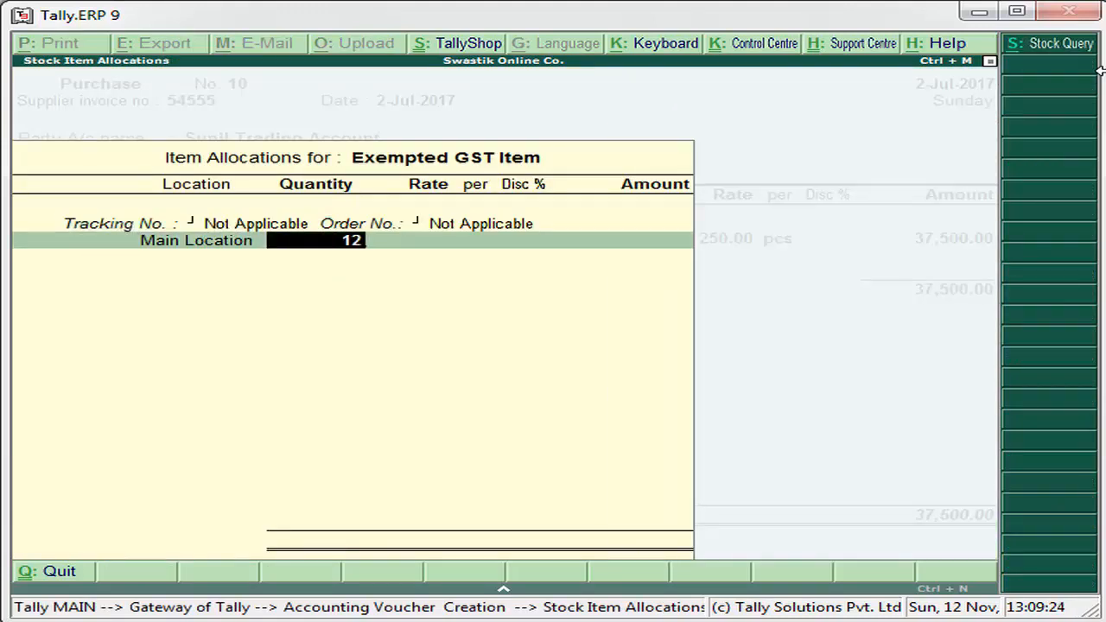
type("0")
key("Return")
key("Return")
key("Return")
key("Return")
key("Return")
key("Return")
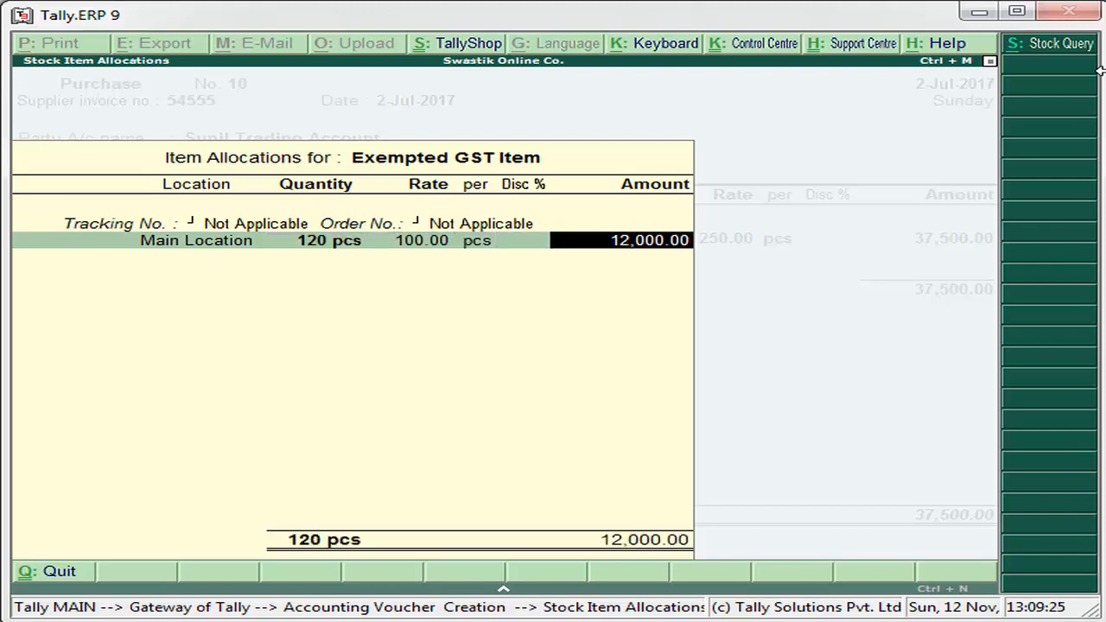
key("Return")
Add LG LED 42 inch as the third item, with tracking and order numbers Not Applicable and Main Location as its location.
type("S")
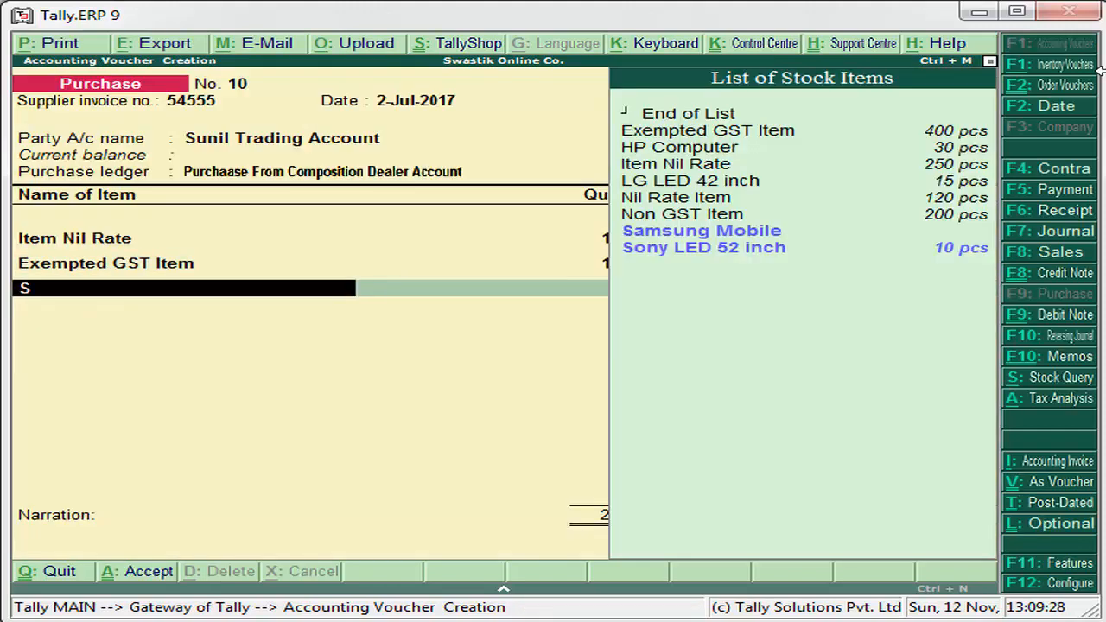
key("Up")
key("Up")
key("Up")
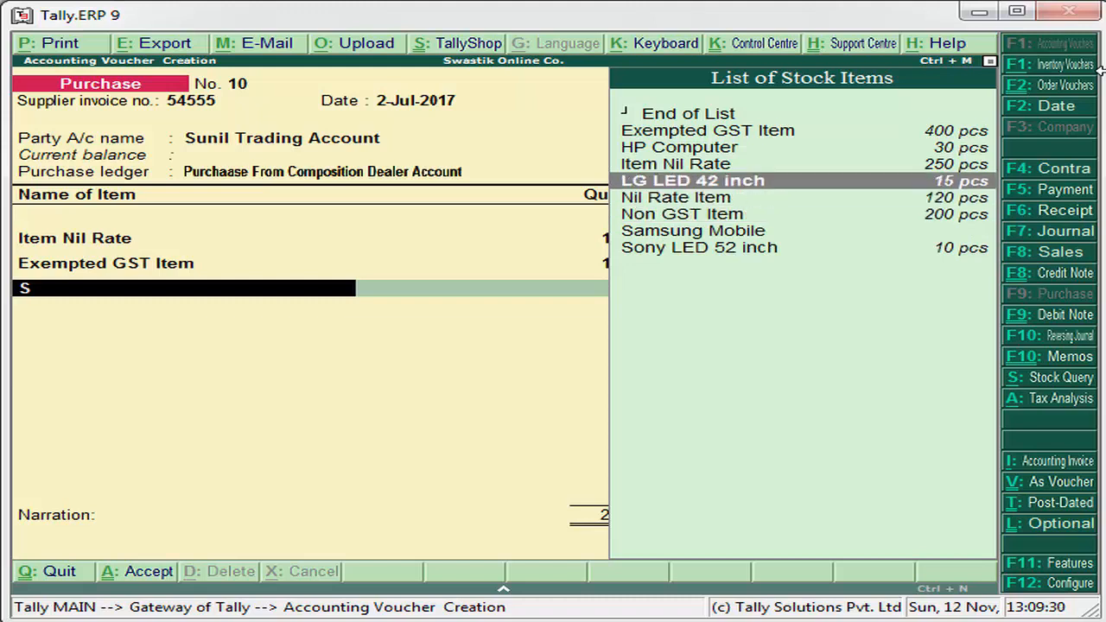
key("Return")
key("Down")
key("Return")
key("Return")
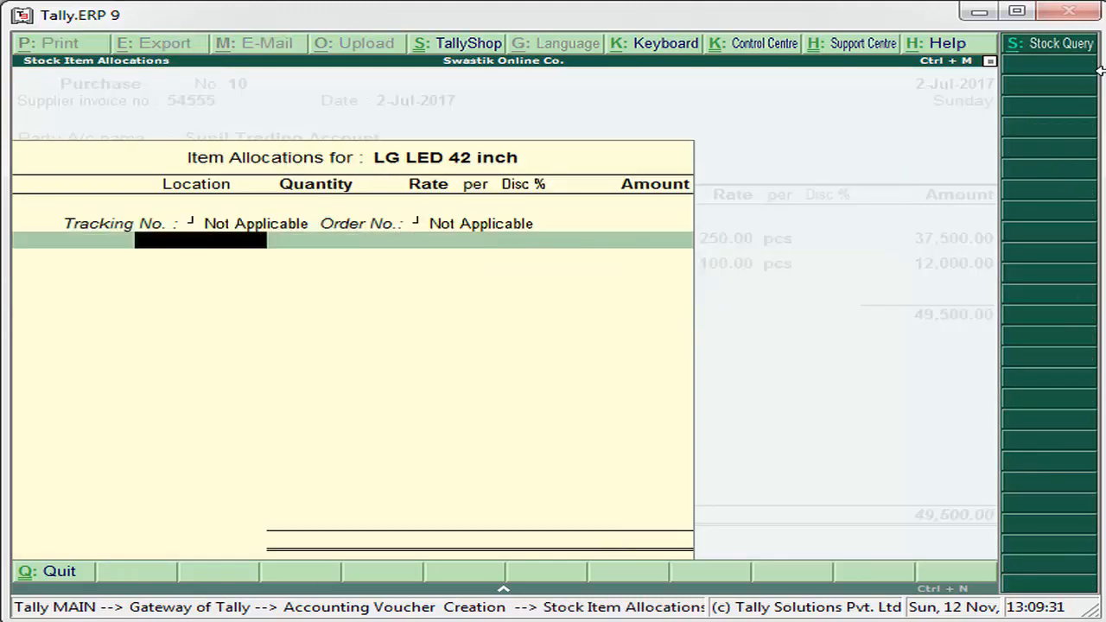
key("Return")
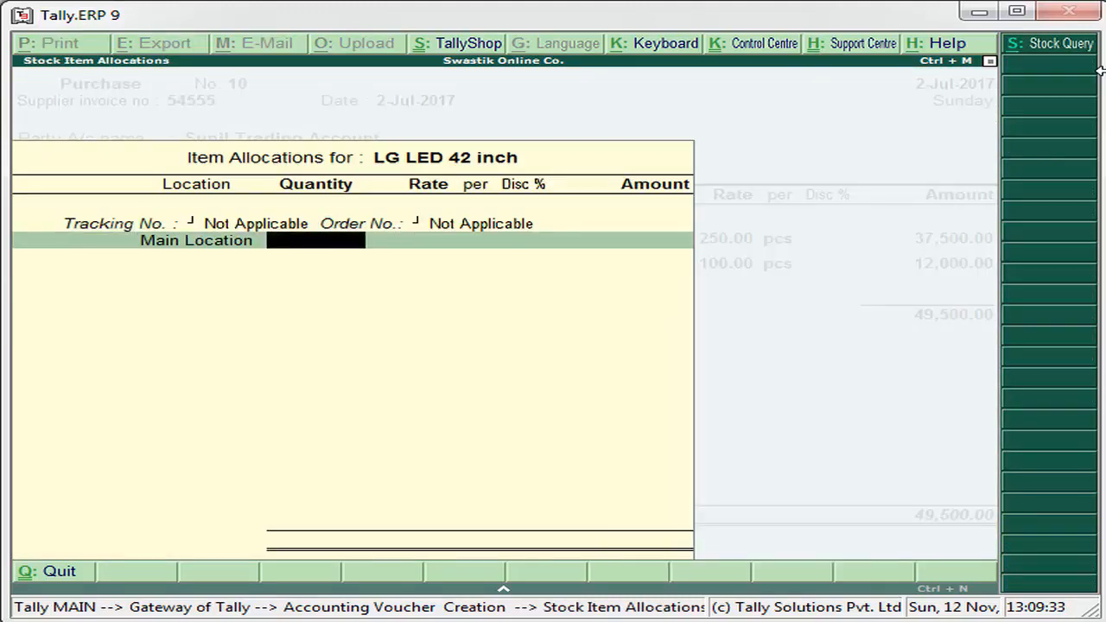
Enter a quantity of 150 pcs for LG LED 42 inch at the default rate of 25,000.00.
type("150")
key("Return")
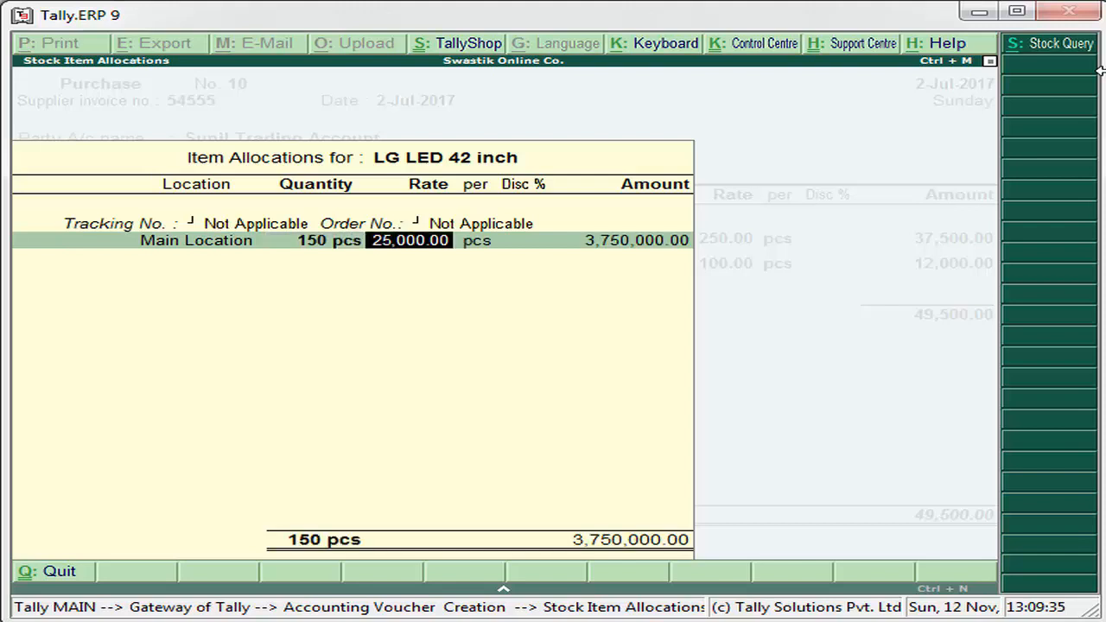
key("Return")
key("Return")
Return to the LG LED 42 inch allocation, correct the quantity to 2 pcs, keep the 25,000.00 rate, and accept the item line.
key("BackSpace")
key("BackSpace")
key("BackSpace")
key("BackSpace")
key("Return")
type("2")
key("Return")
key("Return")
key("Return")
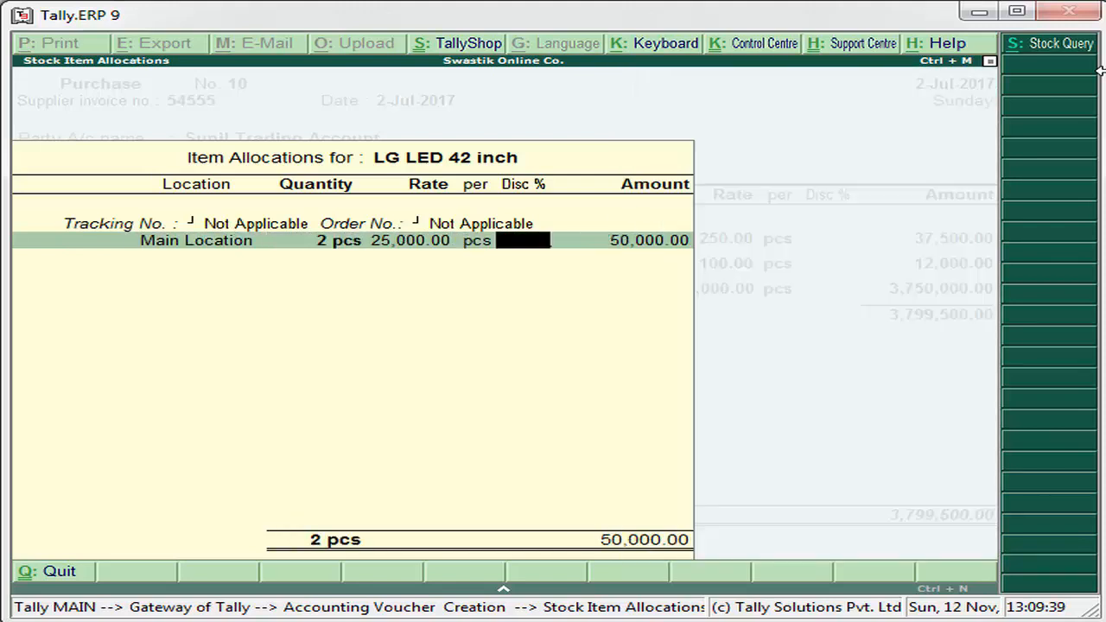
key("Return")
key("Return")
key("Return")
key("Return")
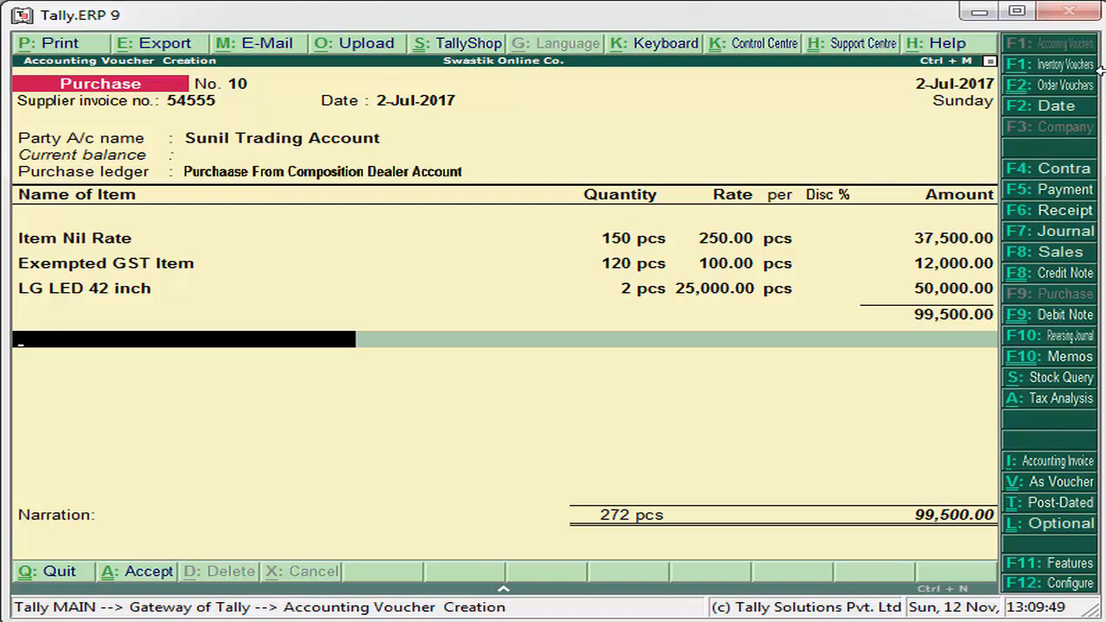
End the voucher's entries without additional ledgers or a narration, save the purchase voucher, and exit to the Gateway of Tally.
key("Return")
key("Return")
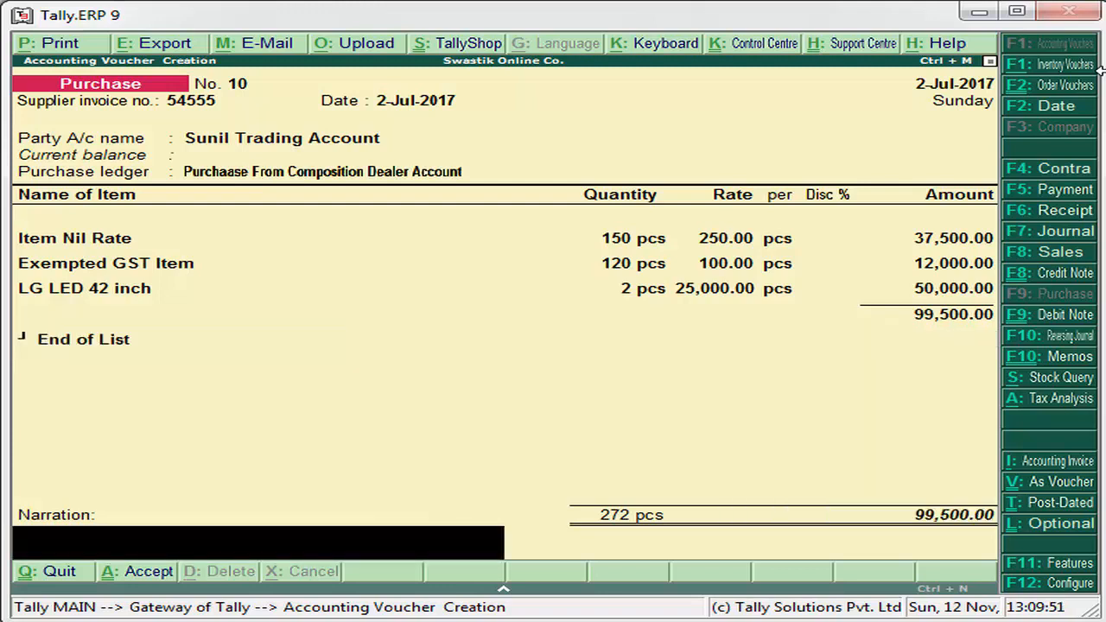
key("Return")
key("Escape")
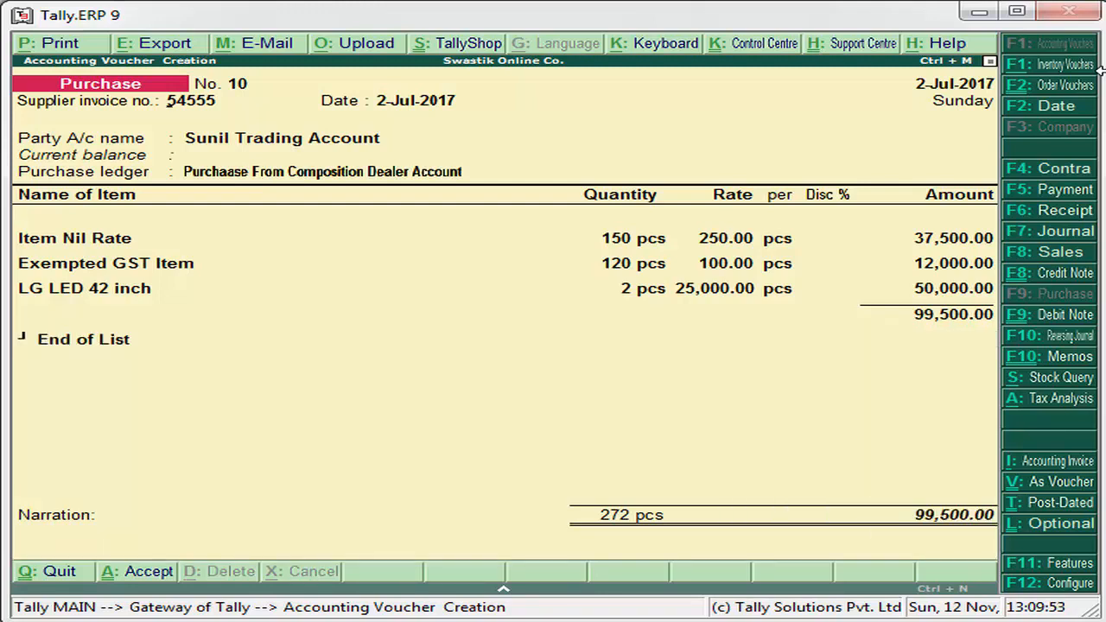
key("ctrl+a")
key("Escape")
key("Return")
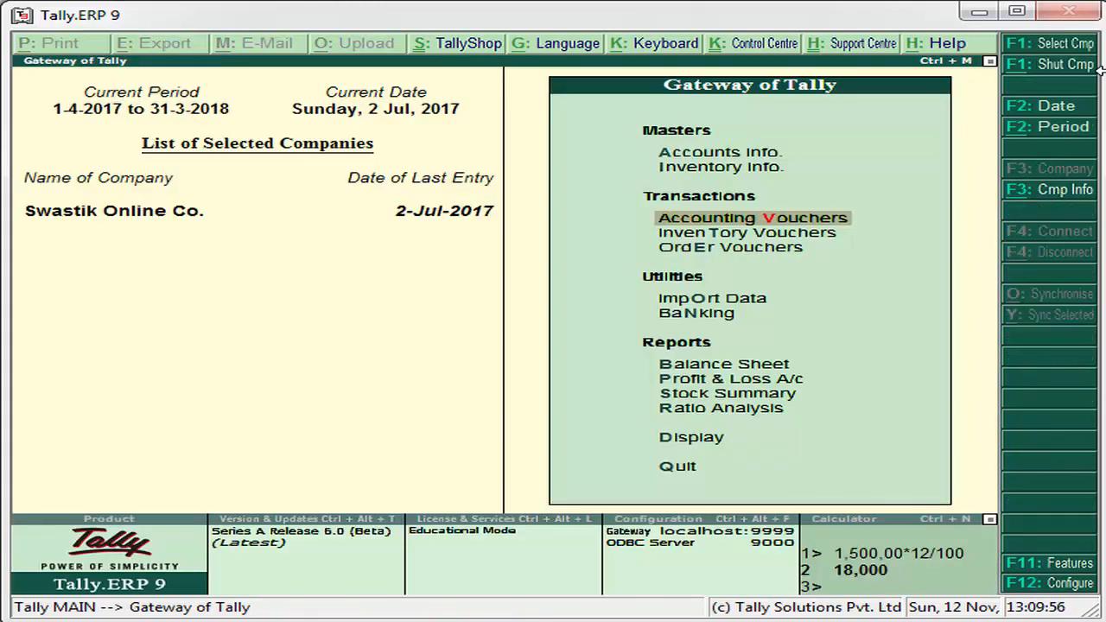
Open the Display reports list from the Gateway of Tally.
key("Down")
key("Down")
key("Down")
key("Down")
key("Down")
key("Down")
key("Down")
key("Down")
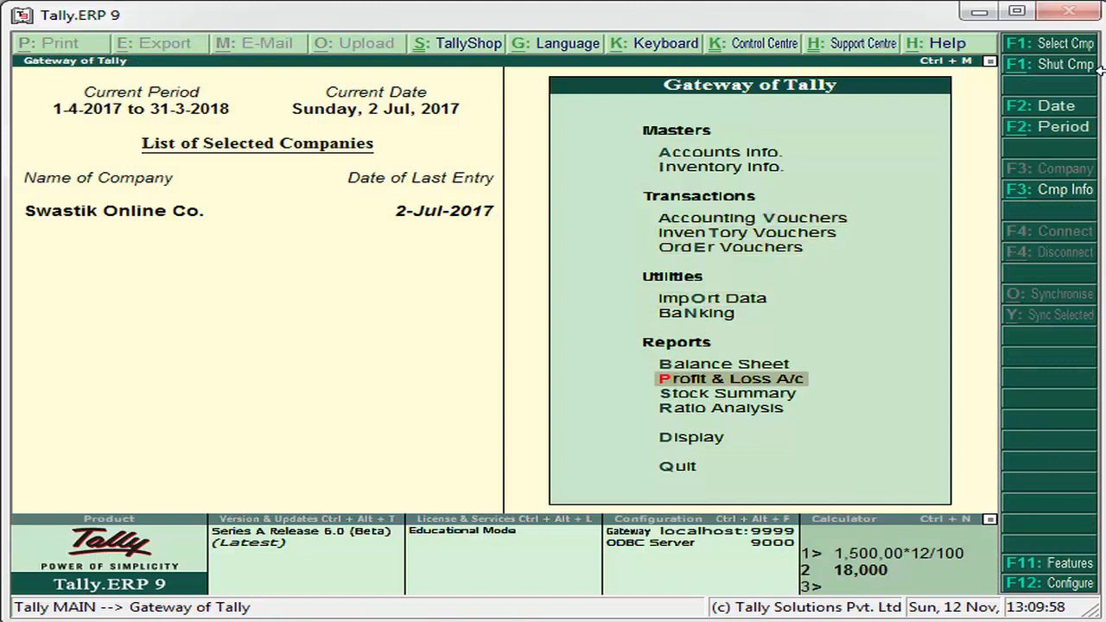
key("Down")
key("Return")
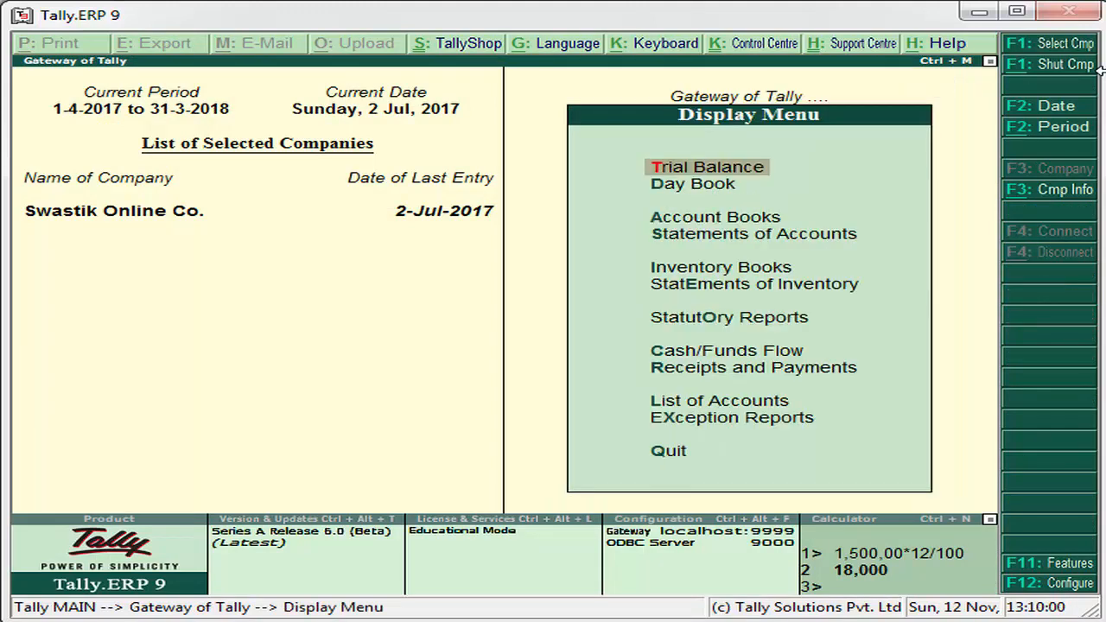
Open the GSTR-2 return summary from the GST group of the statutory reports.
key("Down")
key("Down")
key("Down")
key("Down")
key("Down")
key("Down")
key("Return")
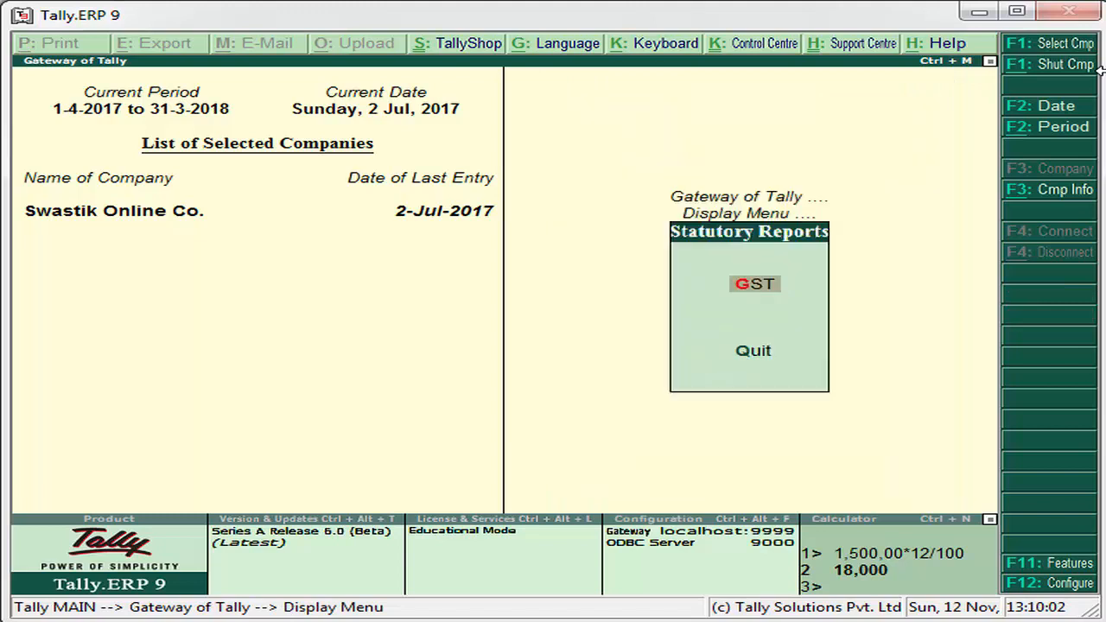
key("Return")
key("Down")
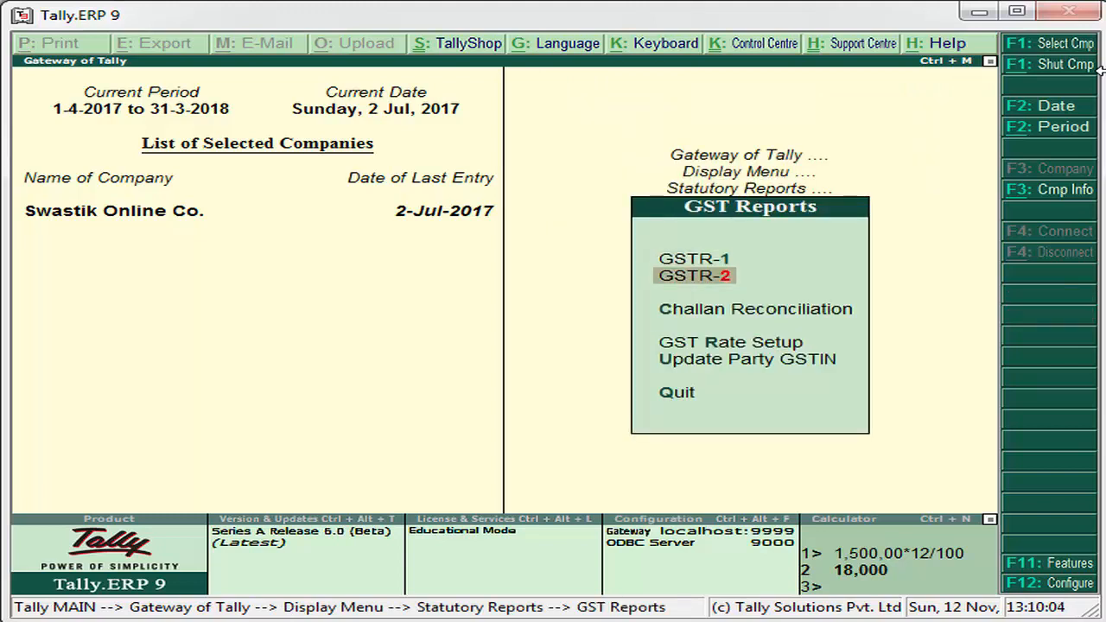
key("Return")
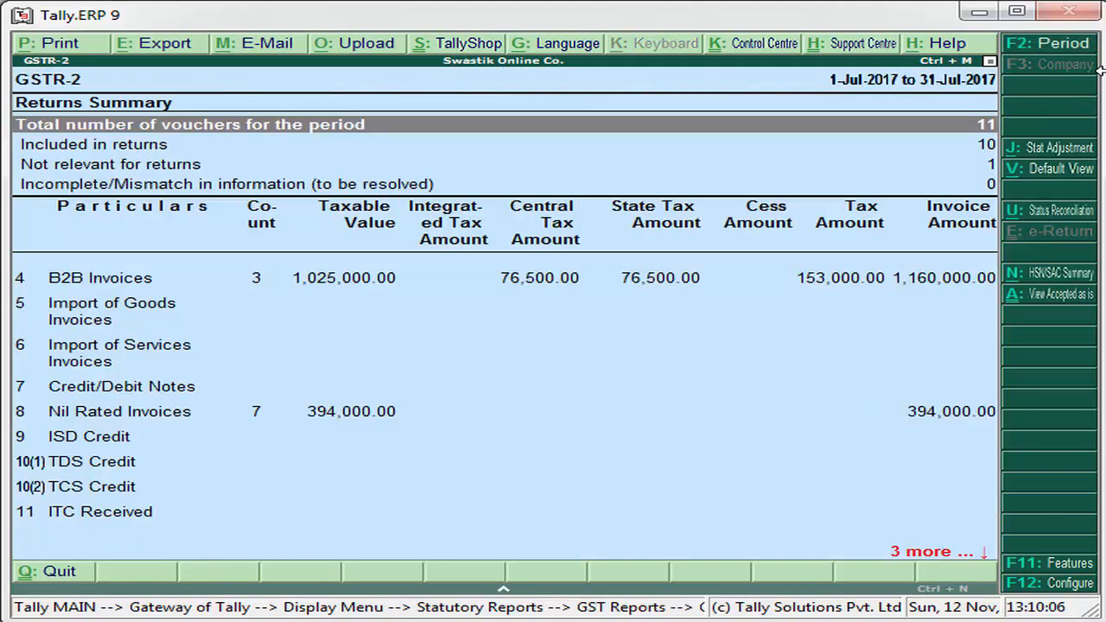
Drill down into the Nil Rated Invoices line of the GSTR-2 summary to view its breakdown by nature.
key("Down")
key("Down")
key("Down")
key("Down")
key("Down")
key("Down")
key("Down")
key("Down")
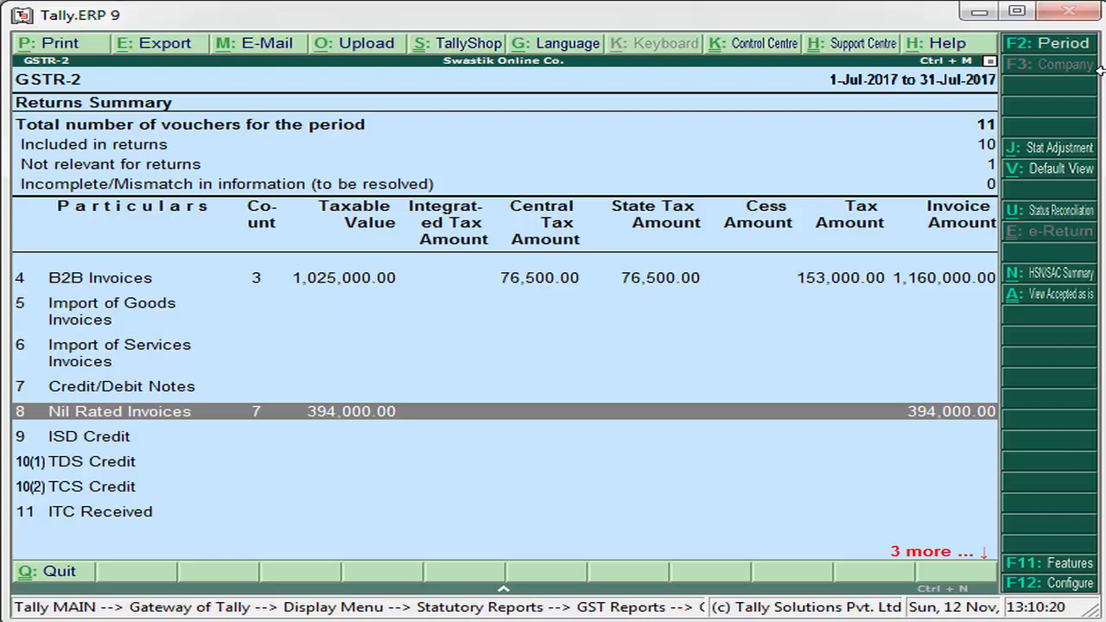
key("Return")
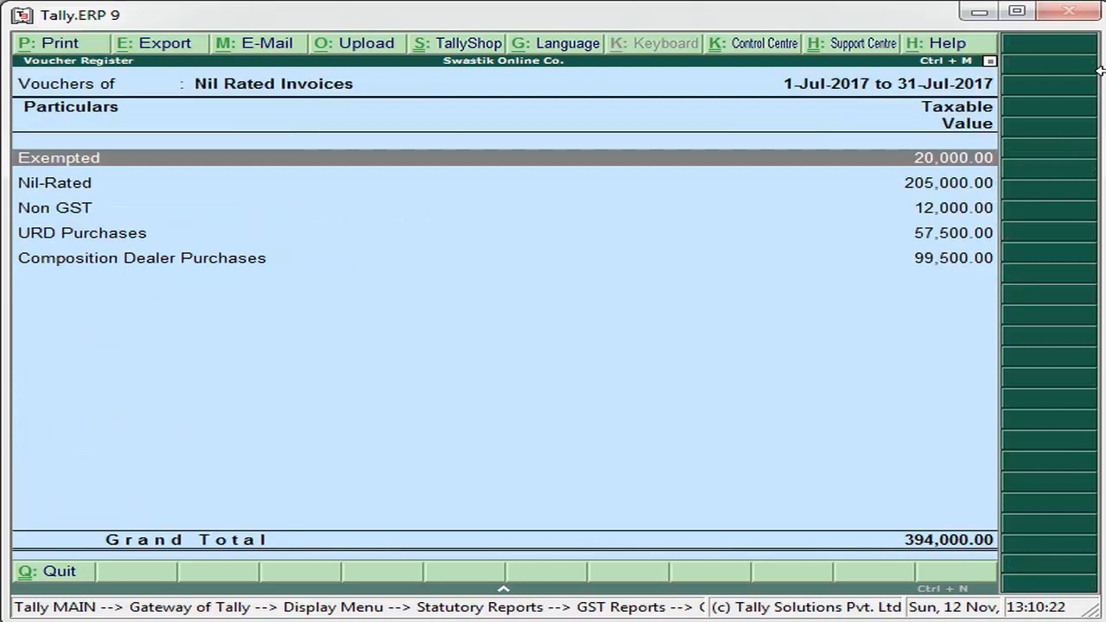
Examine the vouchers under Composition Dealer Purchases, and return to the GSTR-2 summary.
key("Down")
key("Down")
key("Down")
key("Down")
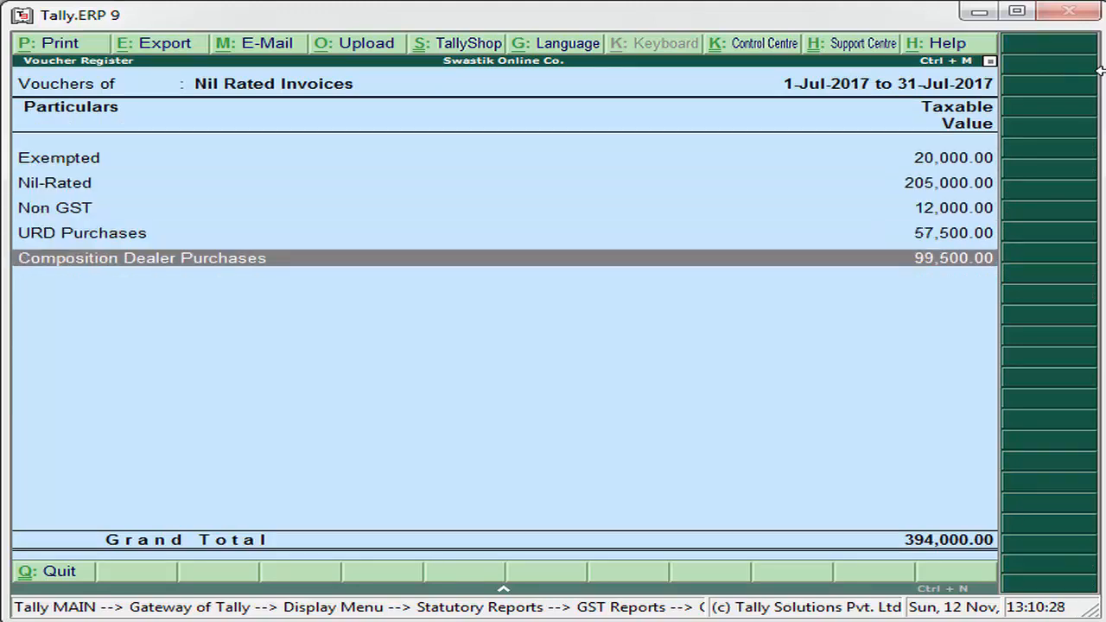
key("Return")
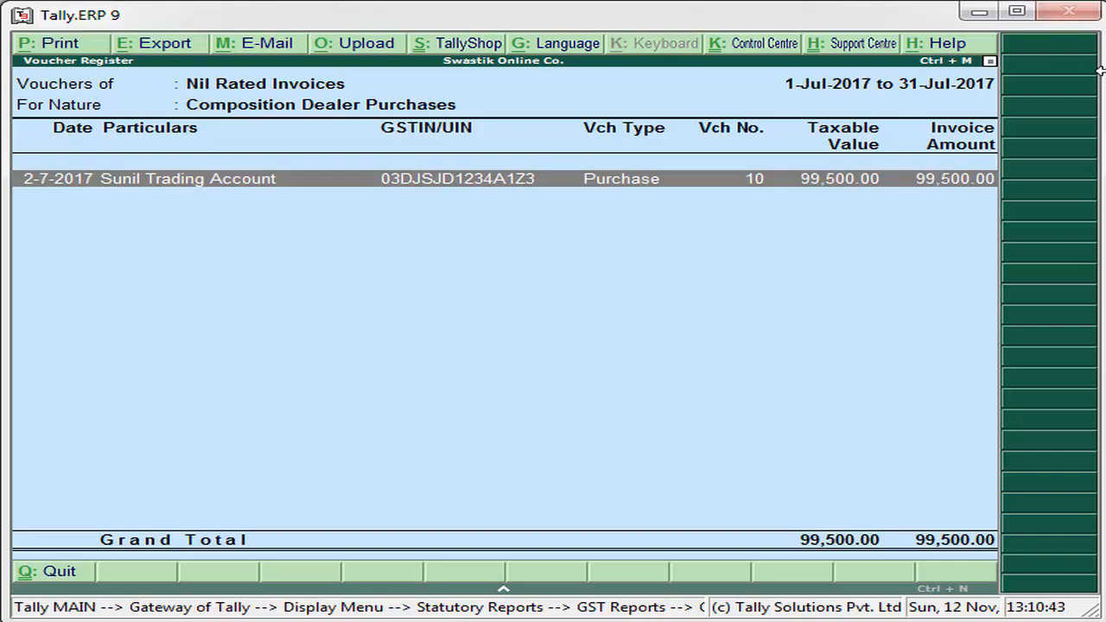
key("Escape")
key("Escape")
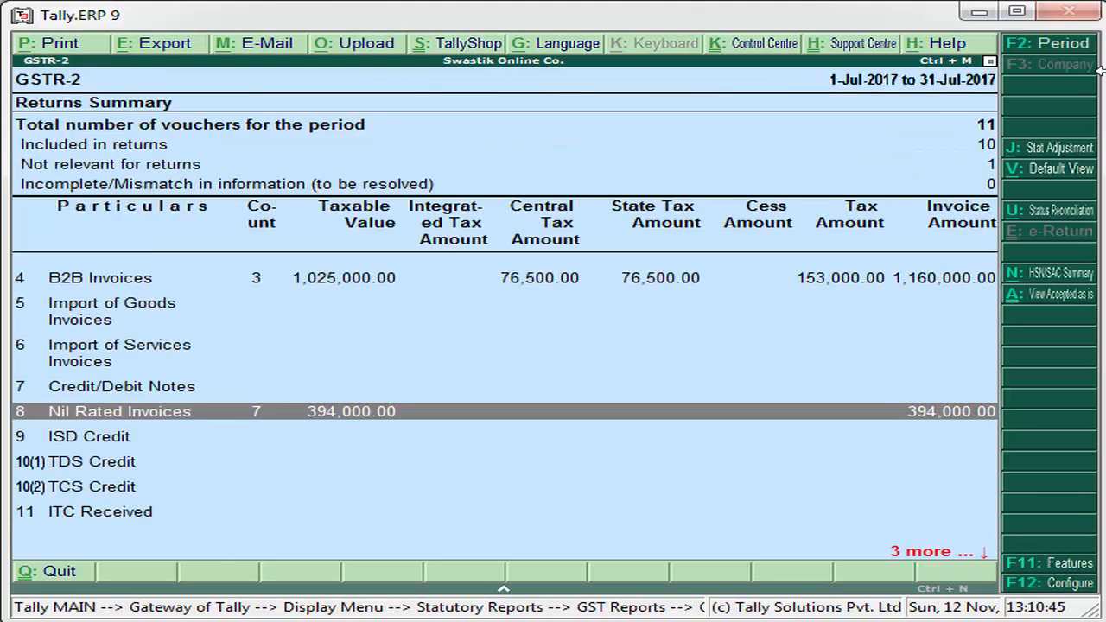